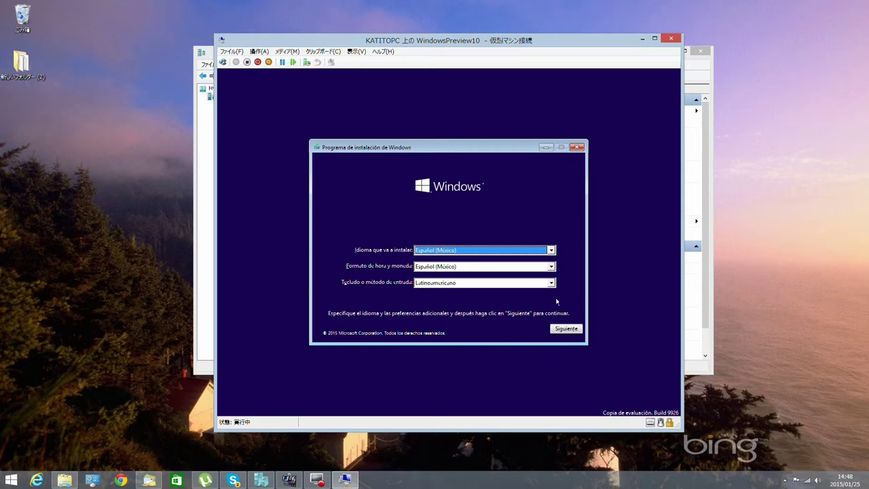
# Step: Set the setup keyboard to Japonés, with Español (México) as language and time format, and continue
pyautogui.click(551, 250)
pyautogui.click(551, 251)
pyautogui.click(551, 267)
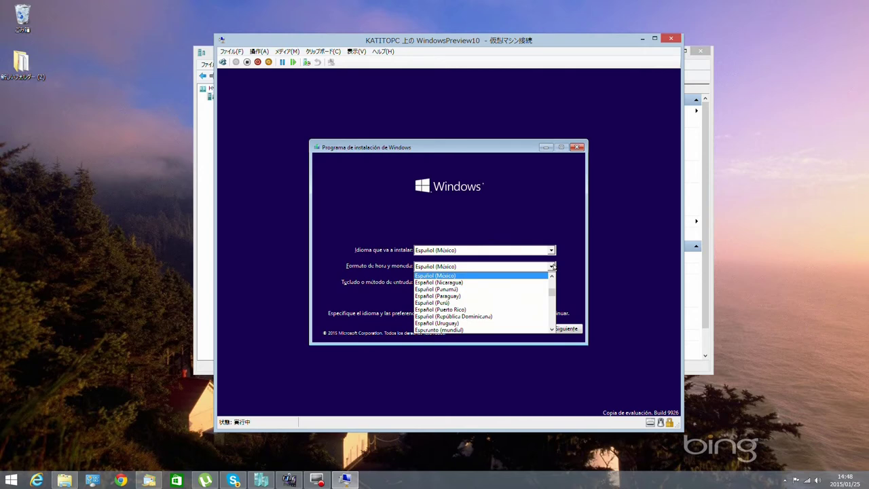
pyautogui.click(552, 266)
pyautogui.click(551, 282)
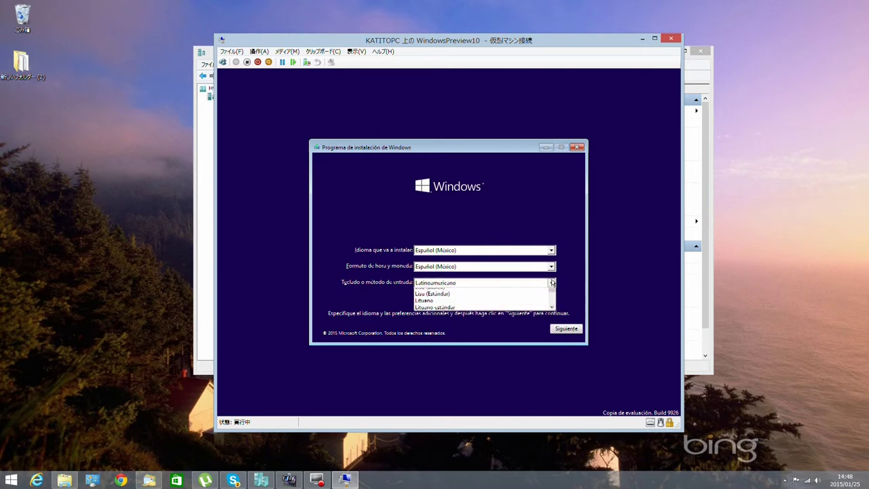
pyautogui.click(552, 283)
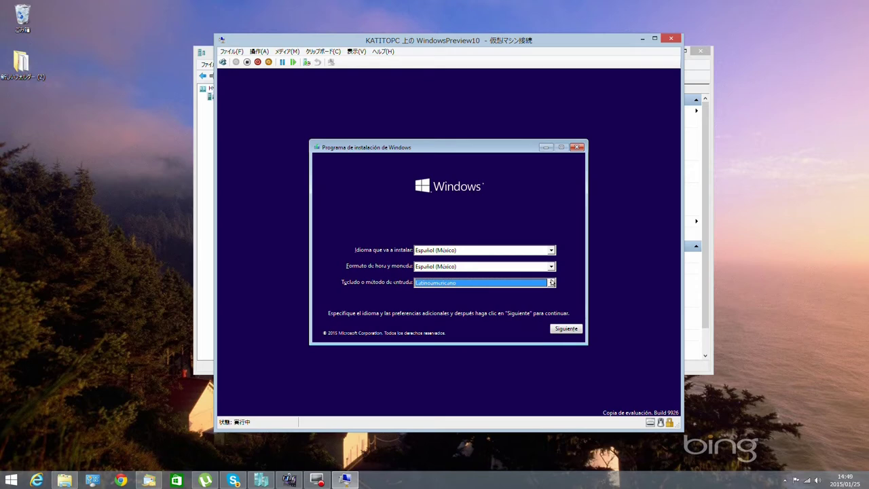
pyautogui.click(551, 282)
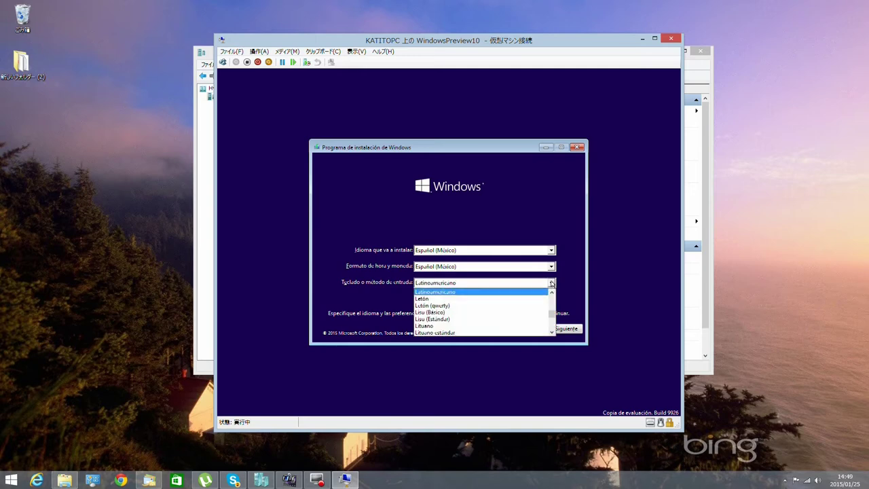
pyautogui.moveTo(551, 314); pyautogui.dragTo(552, 313)
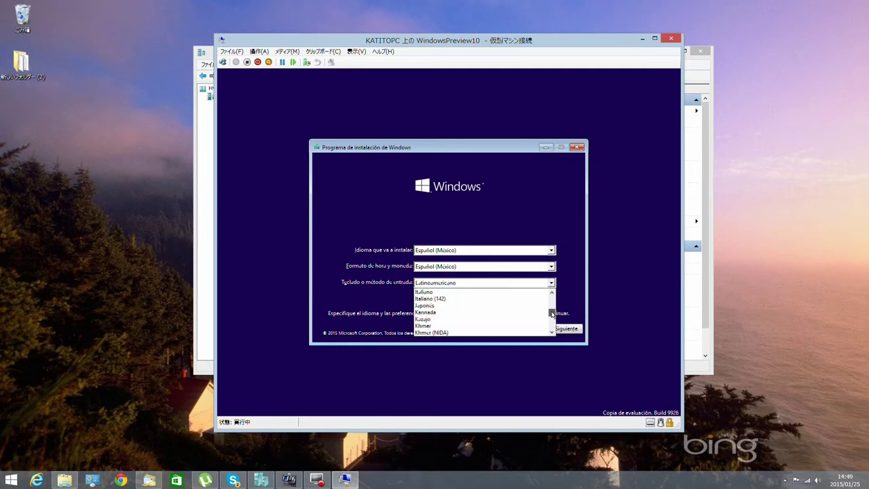
pyautogui.click(457, 307)
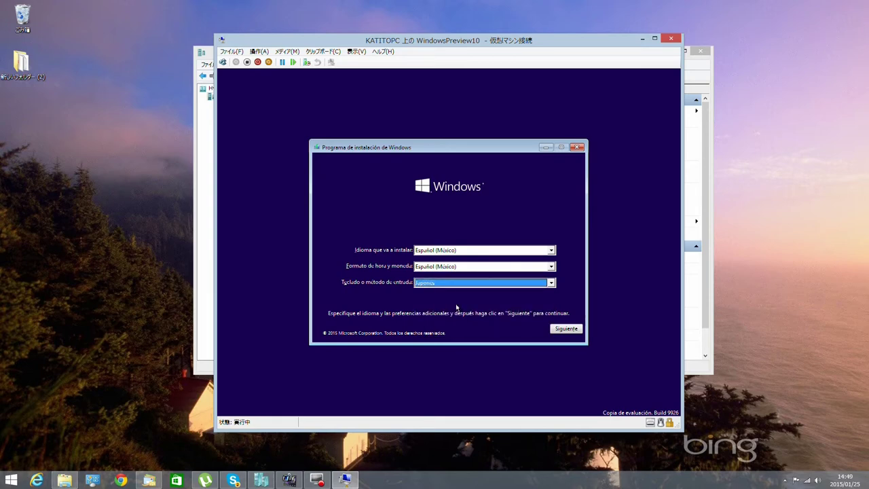
pyautogui.click(565, 329)
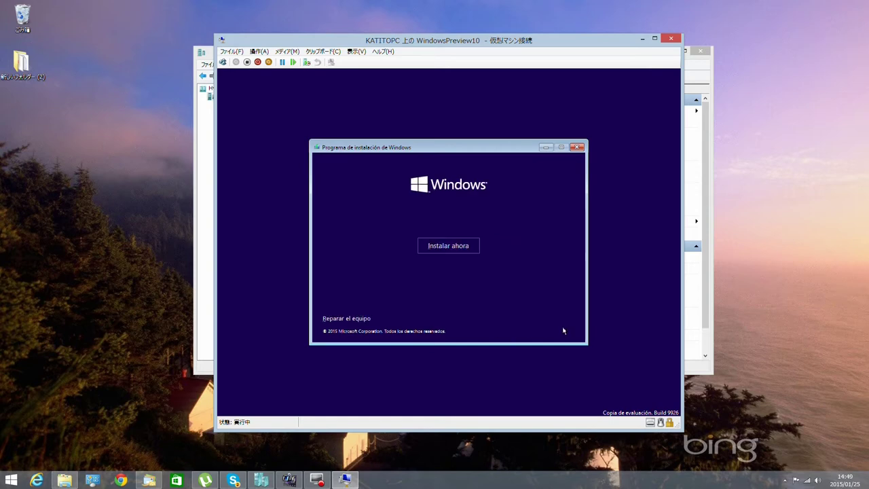
# Step: Start the Windows installation, accept the license terms, and continue to the installation type
pyautogui.click(453, 249)
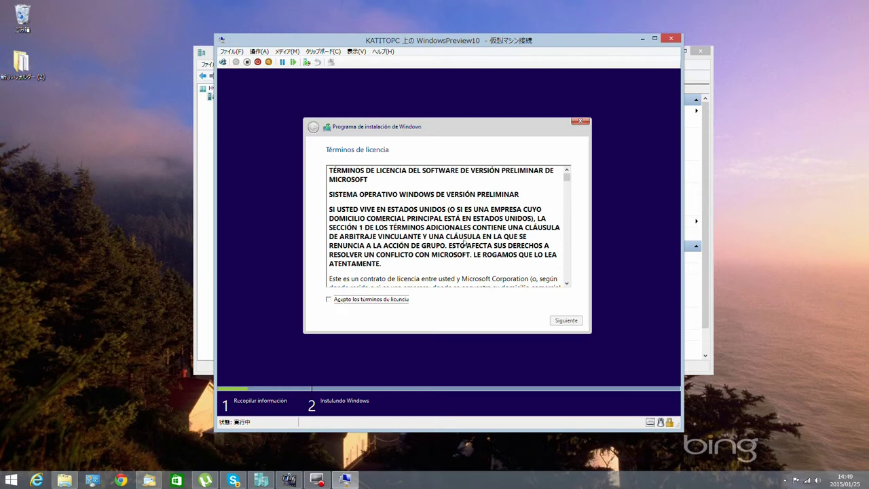
pyautogui.moveTo(567, 179); pyautogui.dragTo(566, 280)
pyautogui.click(350, 300)
pyautogui.click(564, 323)
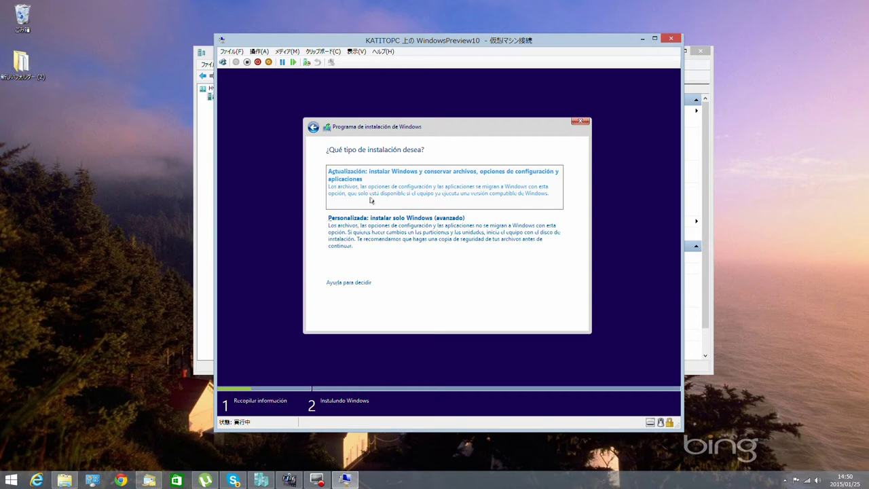
# Step: Choose the custom Windows-only installation and install on the unallocated space of drive 0
pyautogui.click(417, 192)
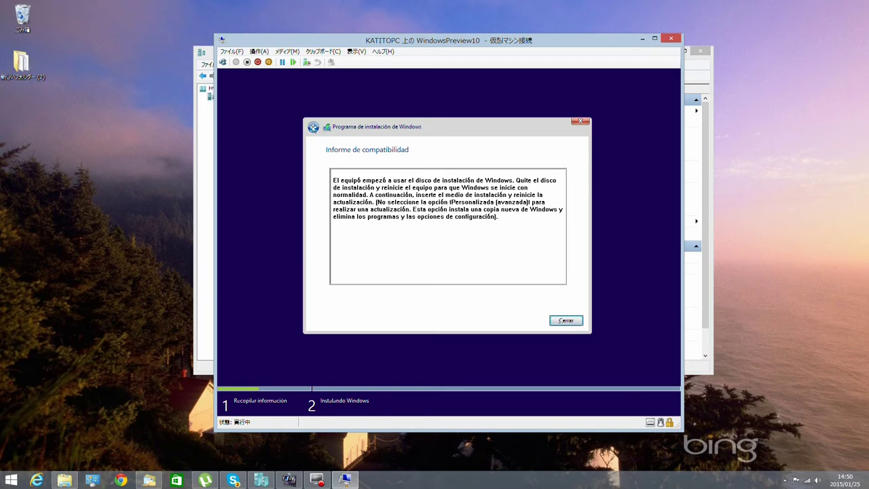
pyautogui.click(313, 128)
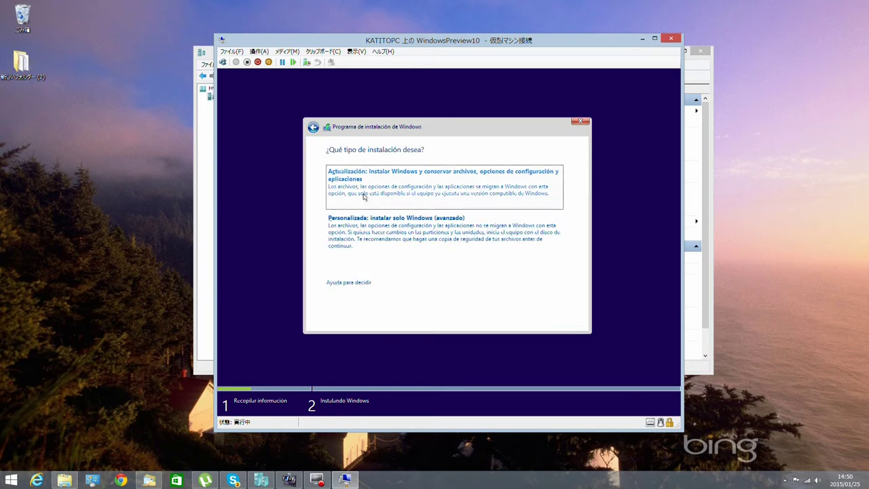
pyautogui.click(403, 232)
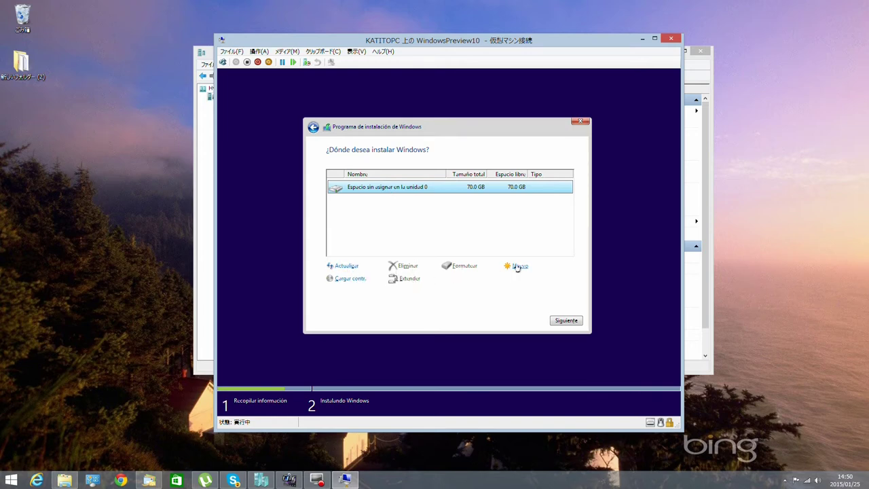
pyautogui.click(569, 320)
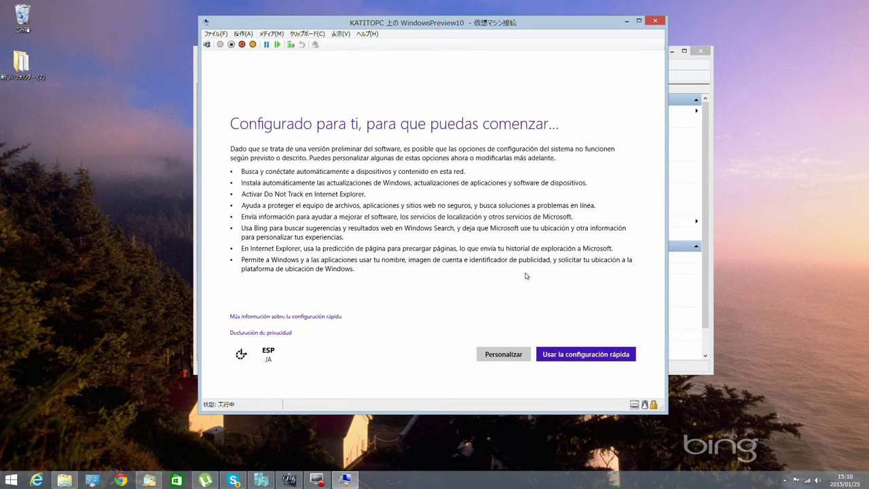
# Step: Use the express settings and create a local account with the user's name and a blank password
pyautogui.click(581, 355)
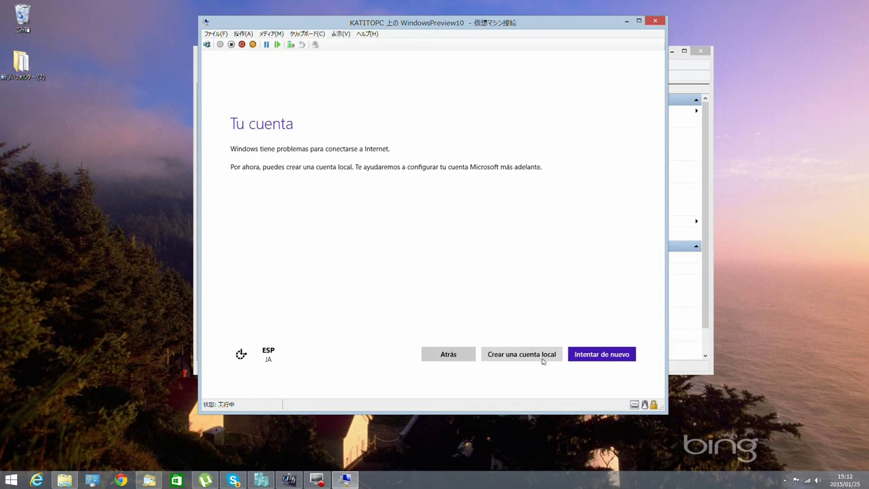
pyautogui.click(601, 354)
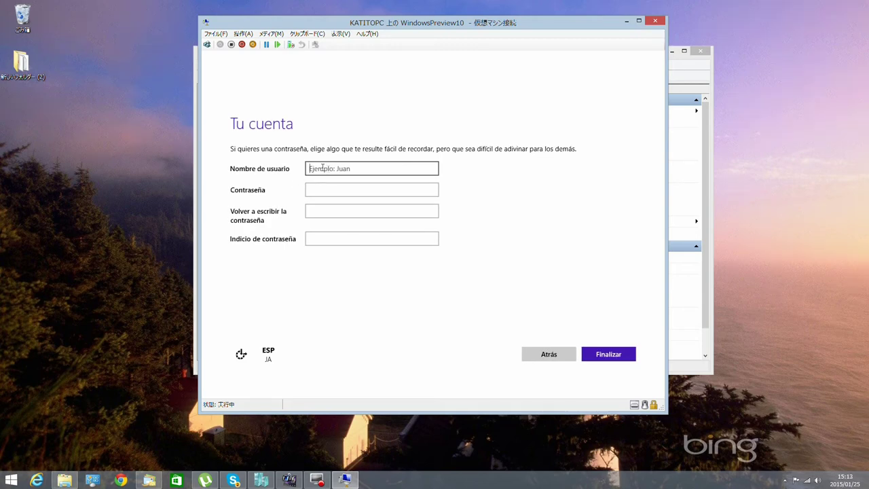
pyautogui.write('Jesus')
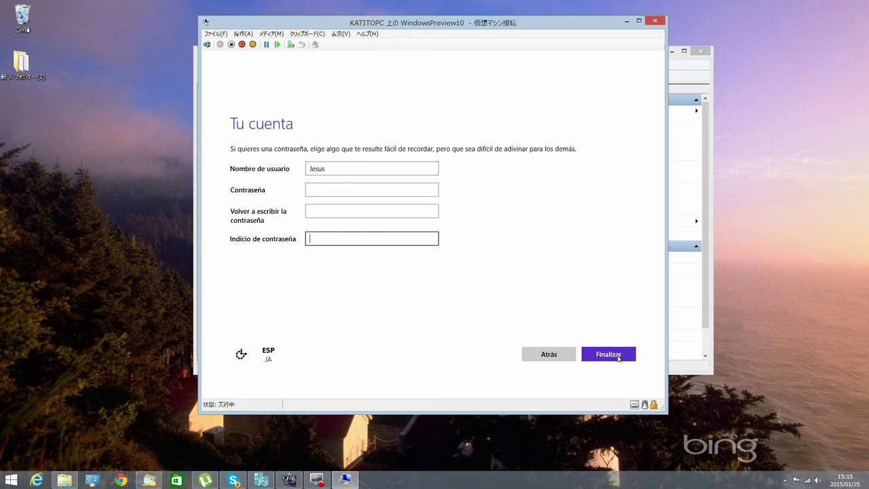
pyautogui.click(618, 358)
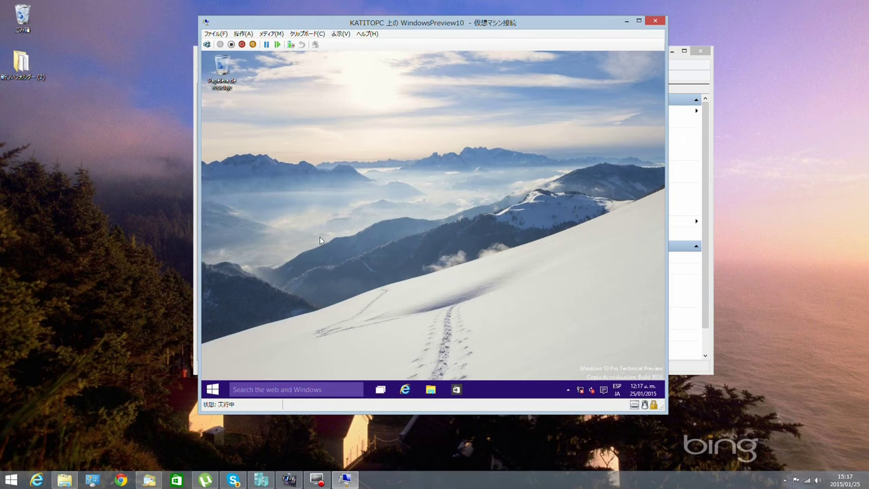
# Step: Examine the web and Windows search pane and the Start menu tiles, in both normal and full-screen size
pyautogui.click(269, 389)
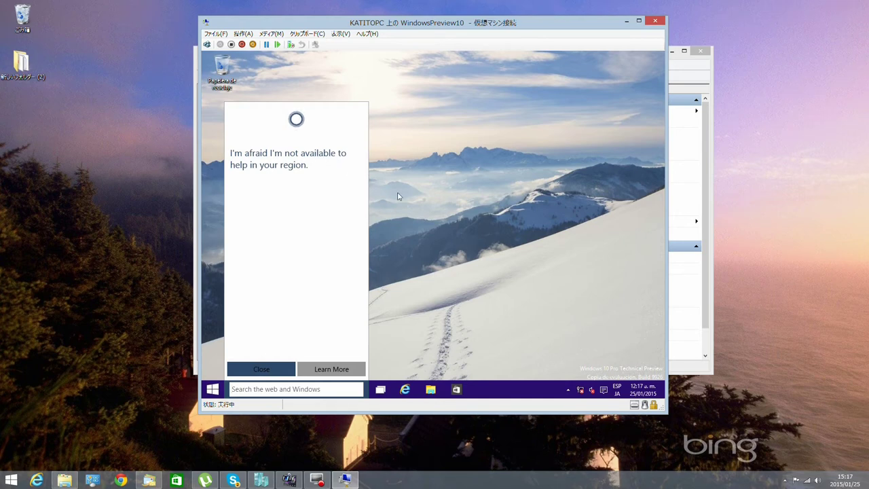
pyautogui.click(390, 262)
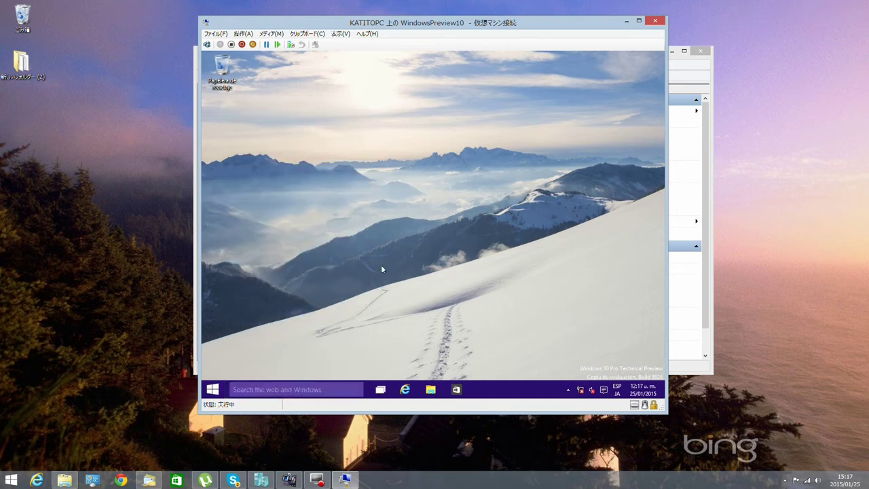
pyautogui.click(213, 390)
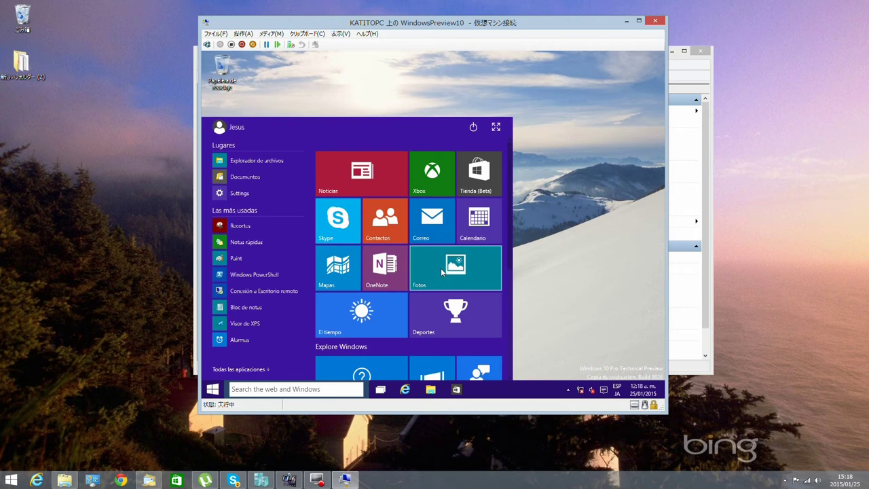
pyautogui.scroll(-3, 440, 272)
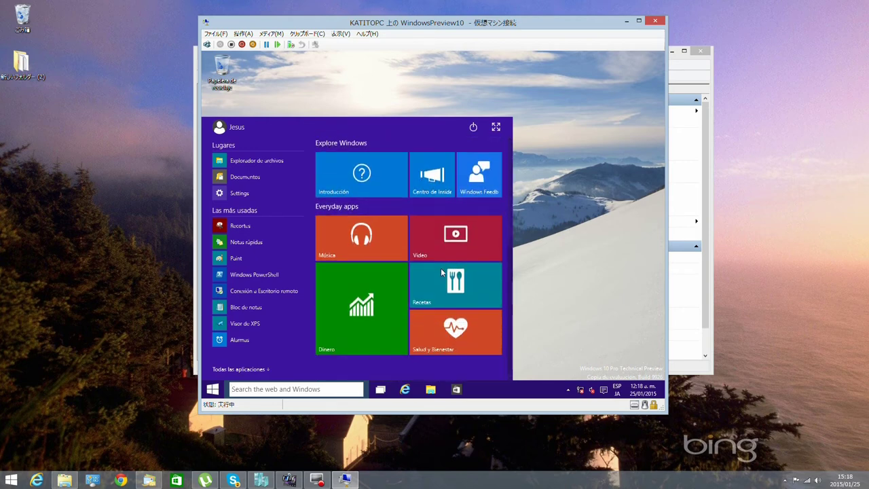
pyautogui.scroll(2, 508, 271)
pyautogui.moveTo(508, 272); pyautogui.dragTo(512, 197)
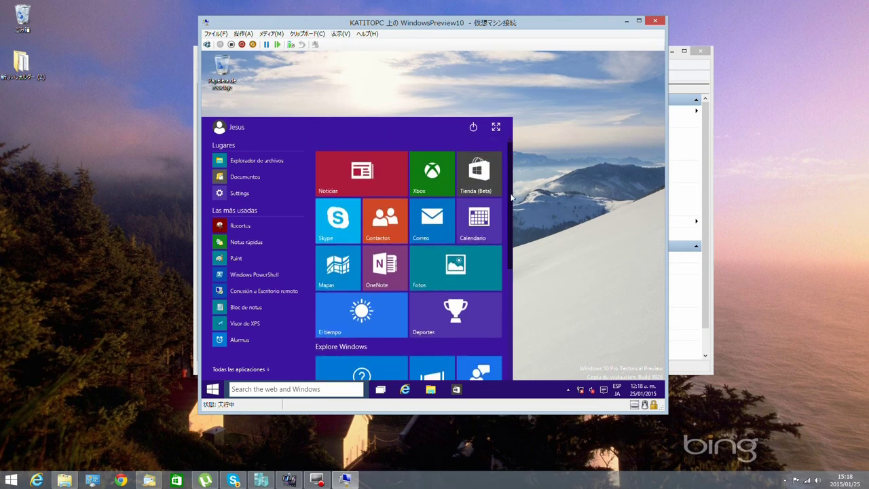
pyautogui.click(496, 127)
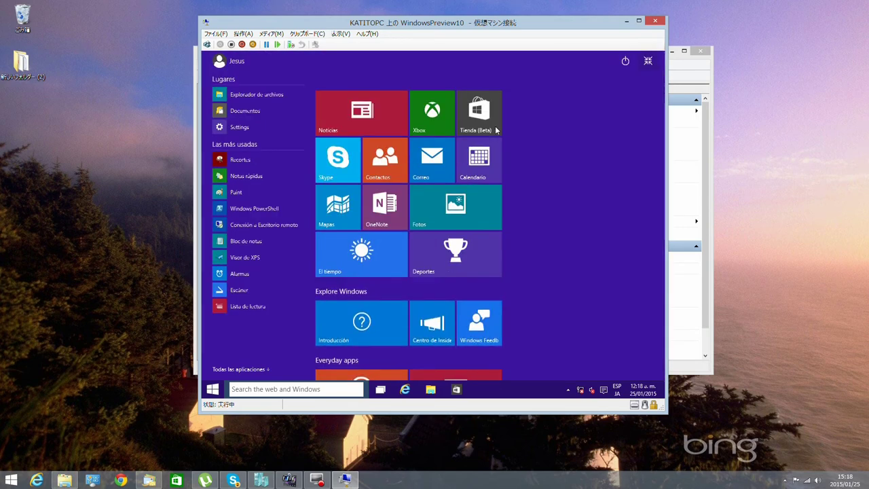
pyautogui.click(648, 60)
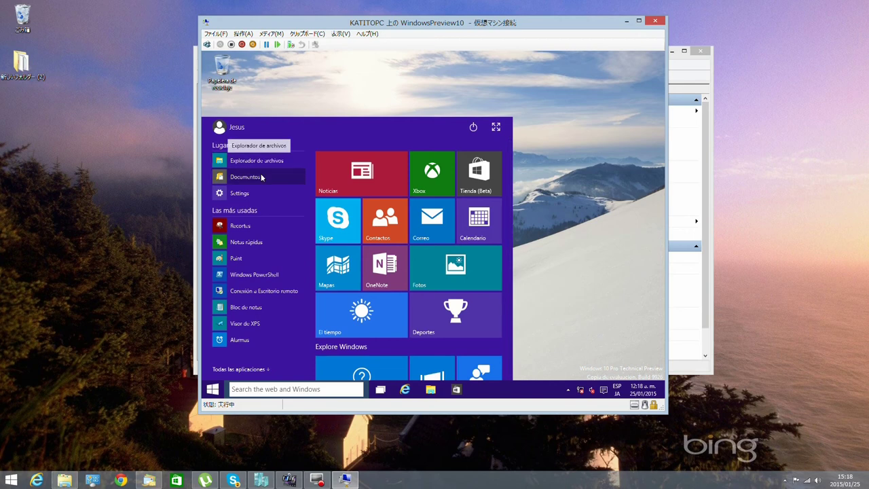
# Step: Look through the Start menu's alphabetical list of all applications and return to the main view
pyautogui.click(264, 371)
pyautogui.scroll(-3, 261, 277)
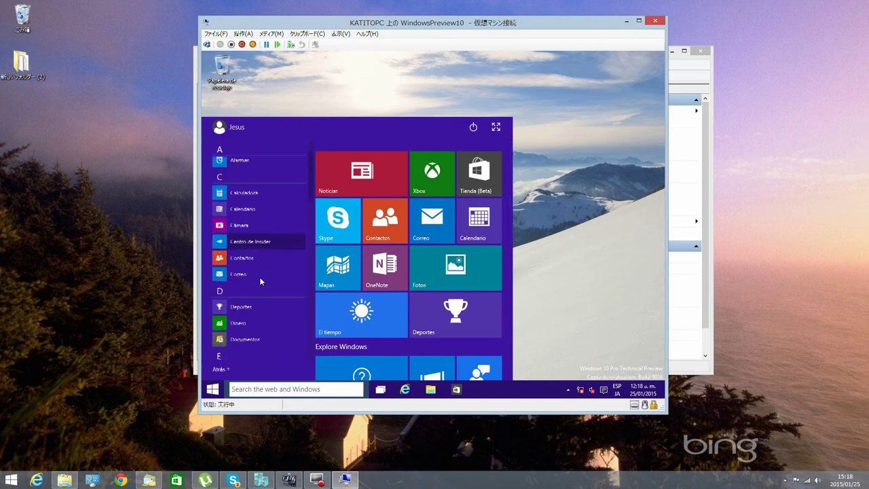
pyautogui.scroll(-3, 312, 218)
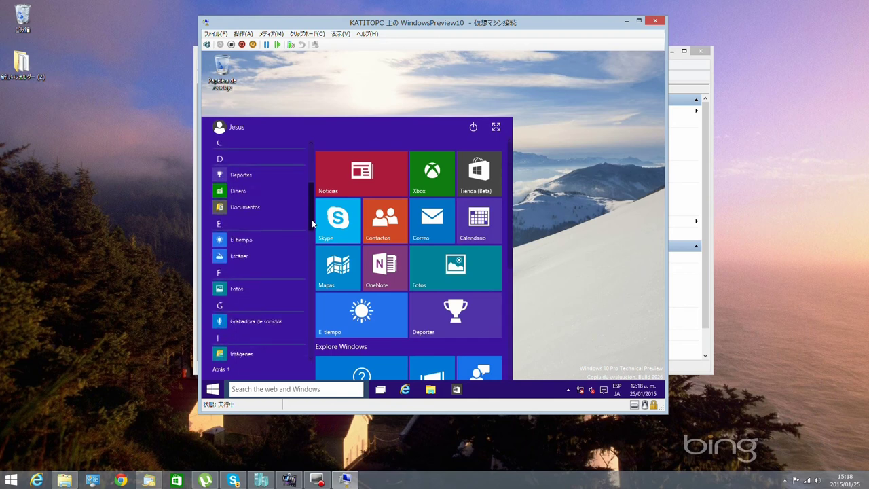
pyautogui.scroll(-3, 311, 224)
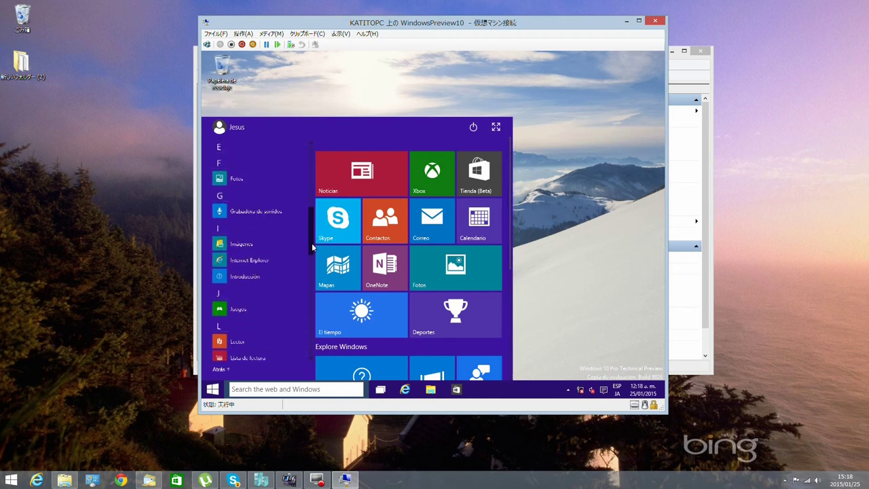
pyautogui.moveTo(312, 251); pyautogui.dragTo(315, 360)
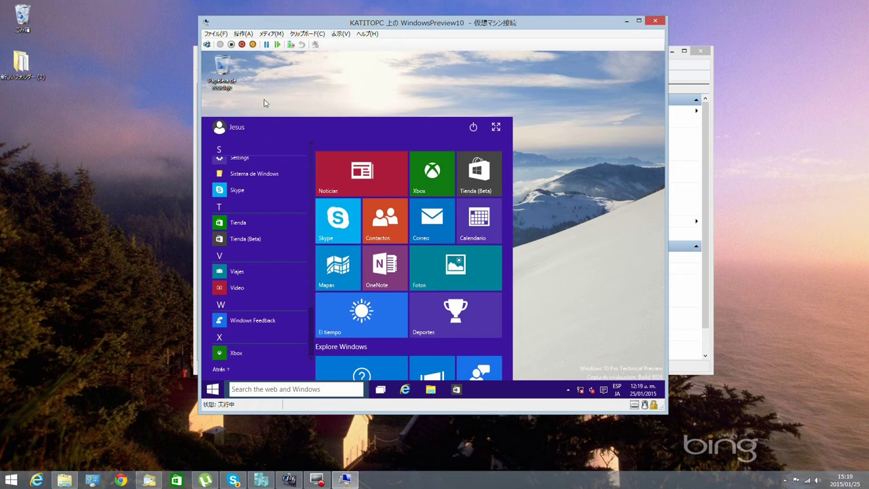
pyautogui.scroll(1, 311, 340)
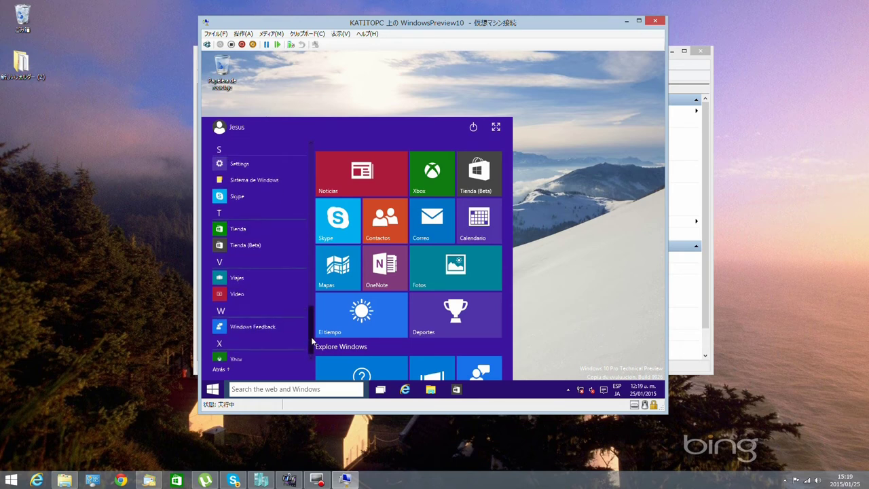
pyautogui.moveTo(312, 329); pyautogui.dragTo(311, 156)
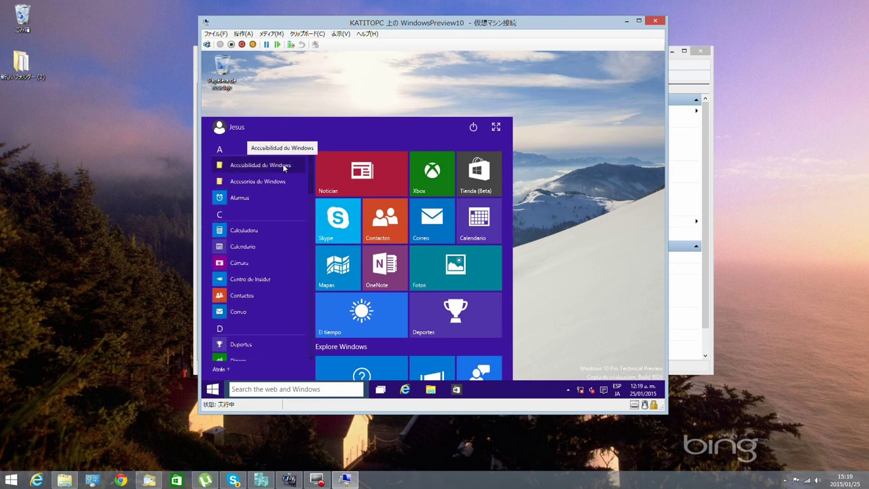
pyautogui.click(224, 370)
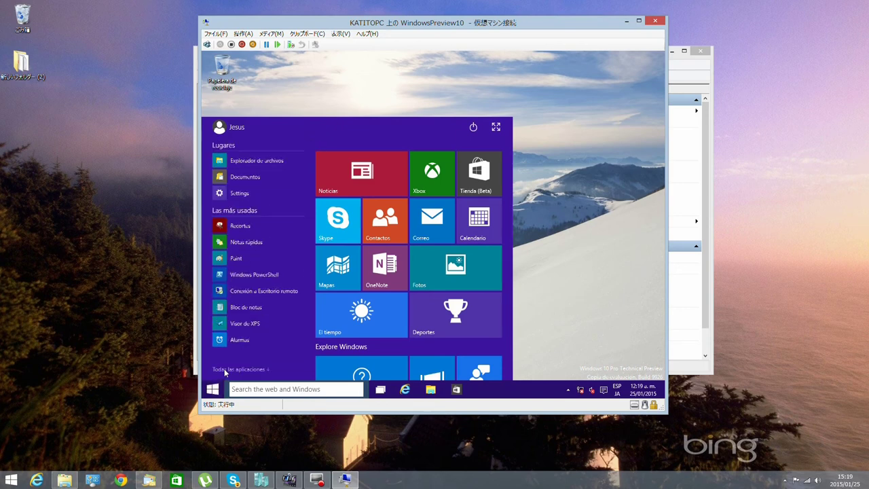
# Step: Open the Documentos folder from the Start menu and view the Imágenes, Música and Vídeos folders
pyautogui.click(245, 177)
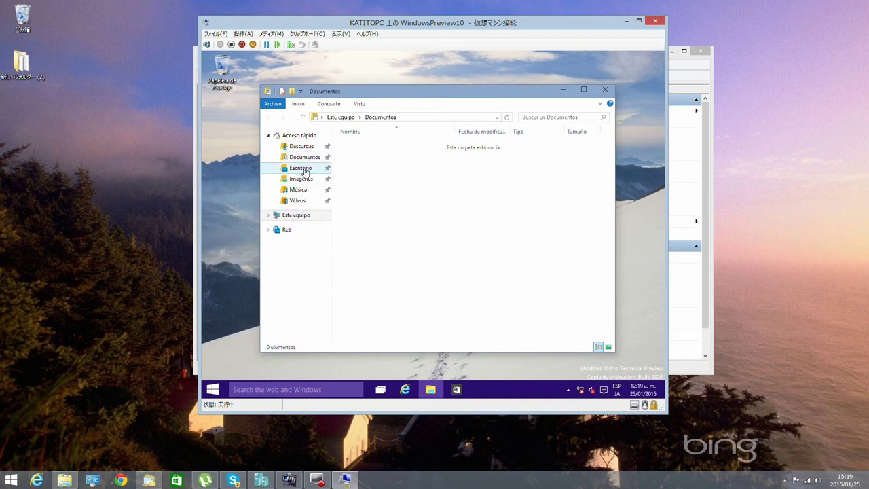
pyautogui.click(303, 179)
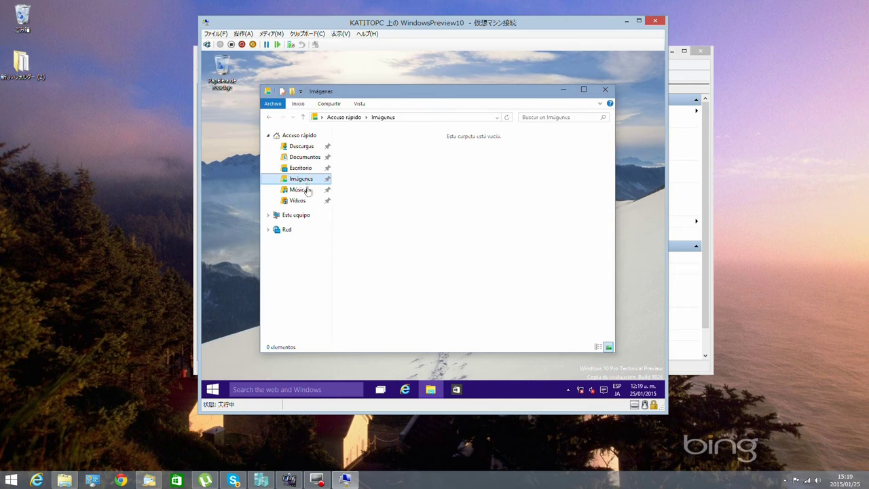
pyautogui.click(301, 190)
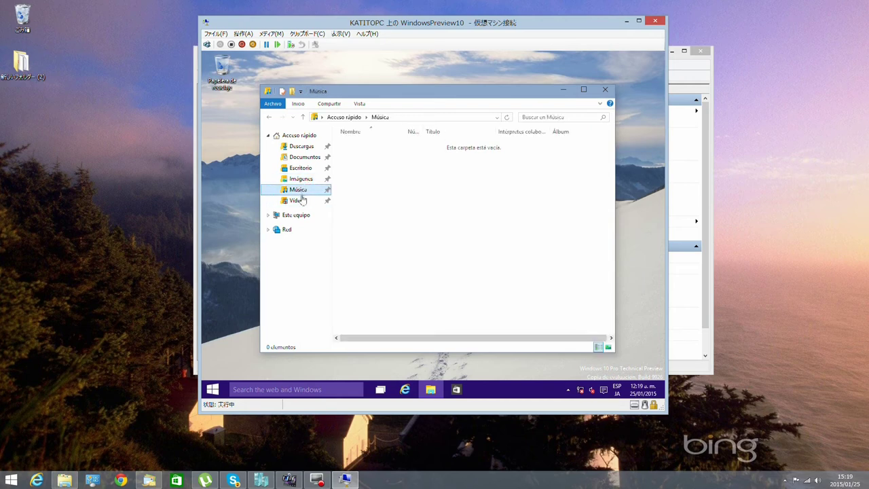
pyautogui.click(299, 201)
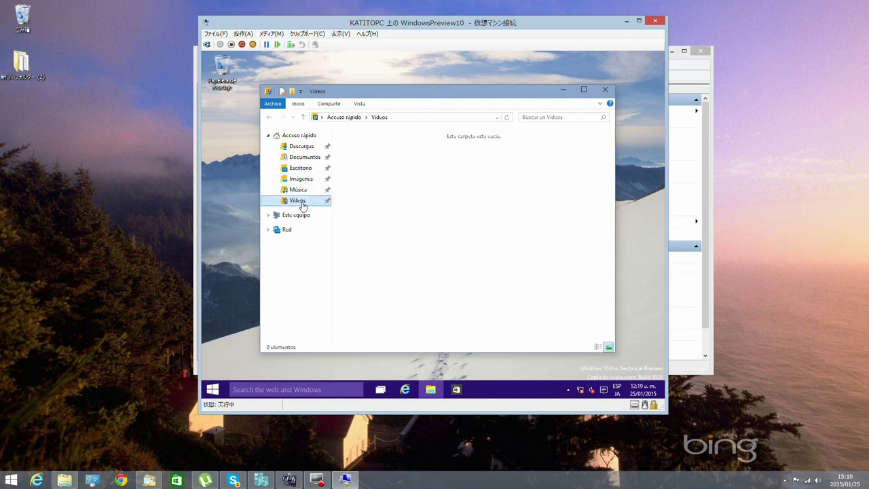
# Step: Expand and open Este equipo to view its folders and the Disco local (C:) and DVD drives
pyautogui.click(268, 216)
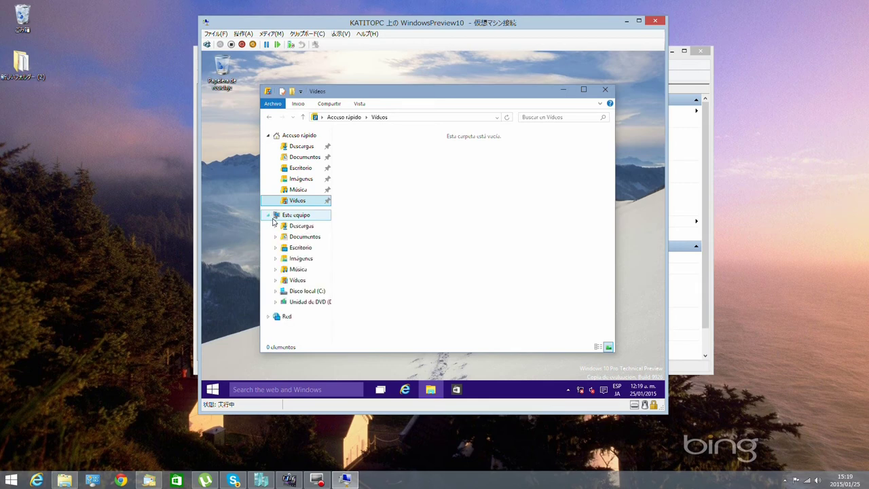
pyautogui.click(300, 216)
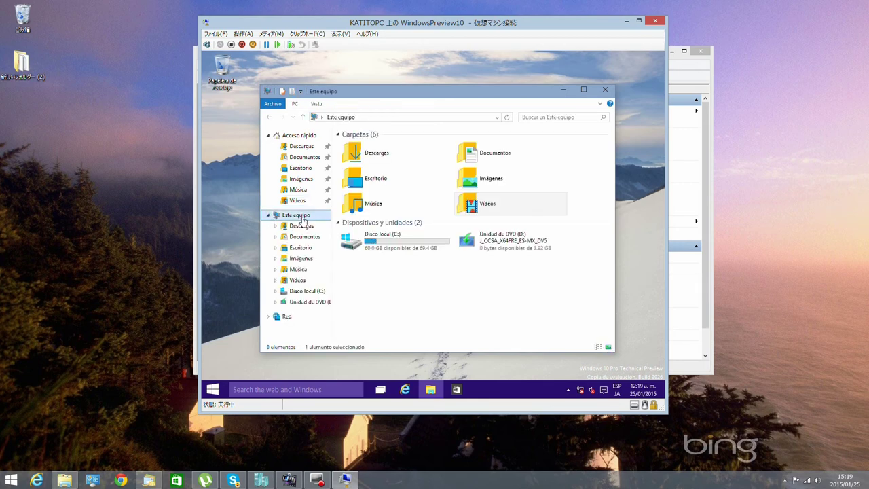
pyautogui.click(522, 194)
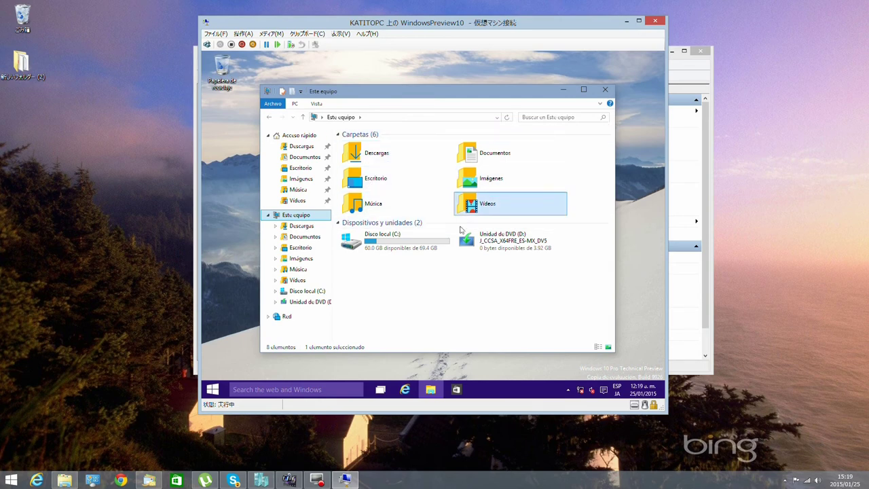
pyautogui.moveTo(428, 248)
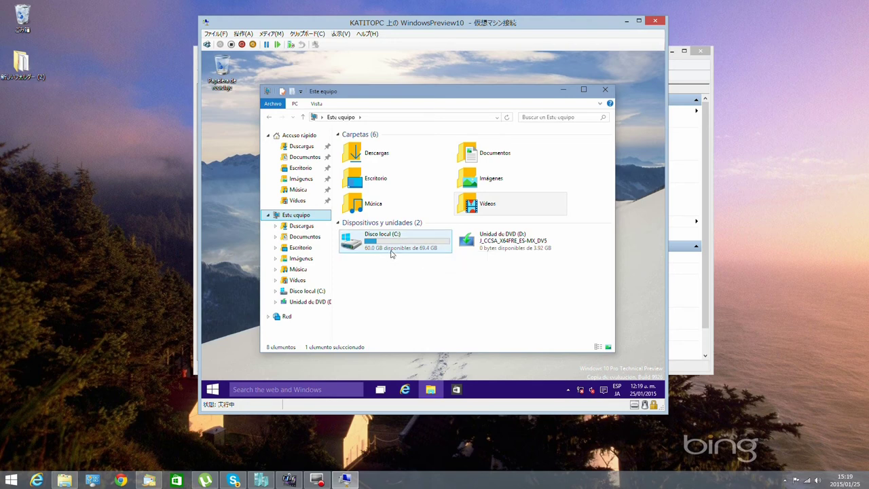
pyautogui.moveTo(390, 253)
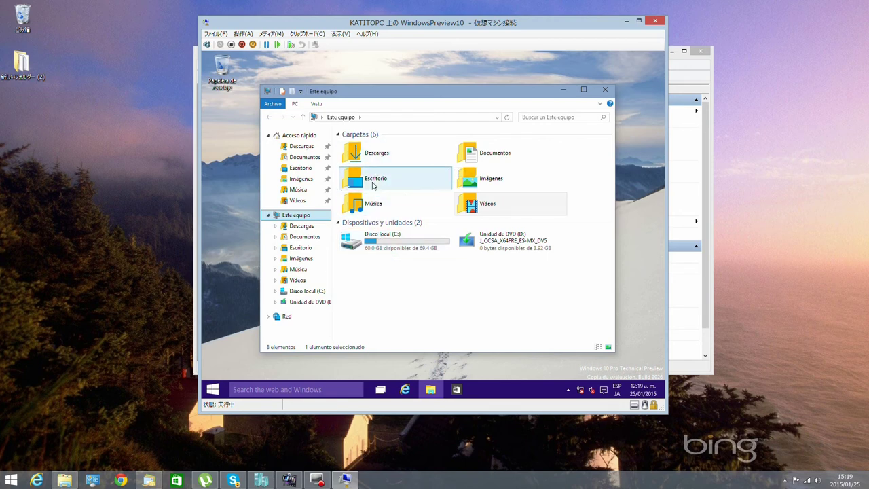
# Step: View the Descargas and Documentos folders and Program Files on Disco local (C:), and close the file explorer
pyautogui.click(306, 149)
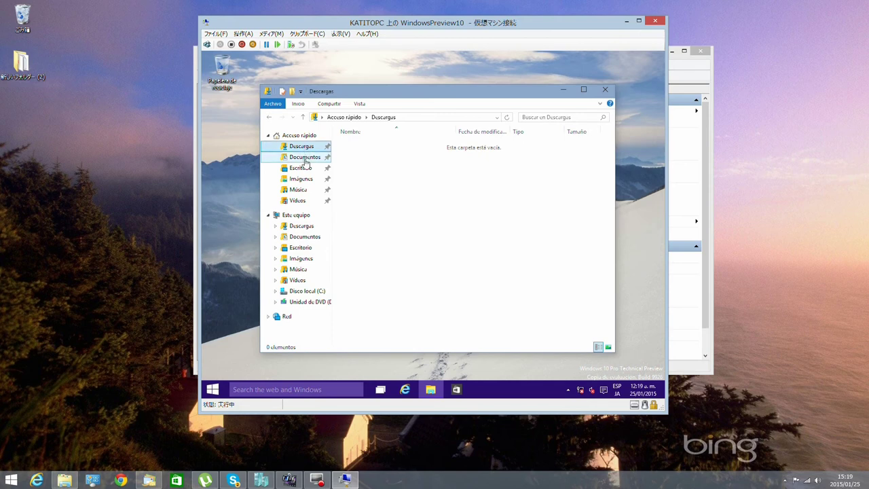
pyautogui.click(305, 159)
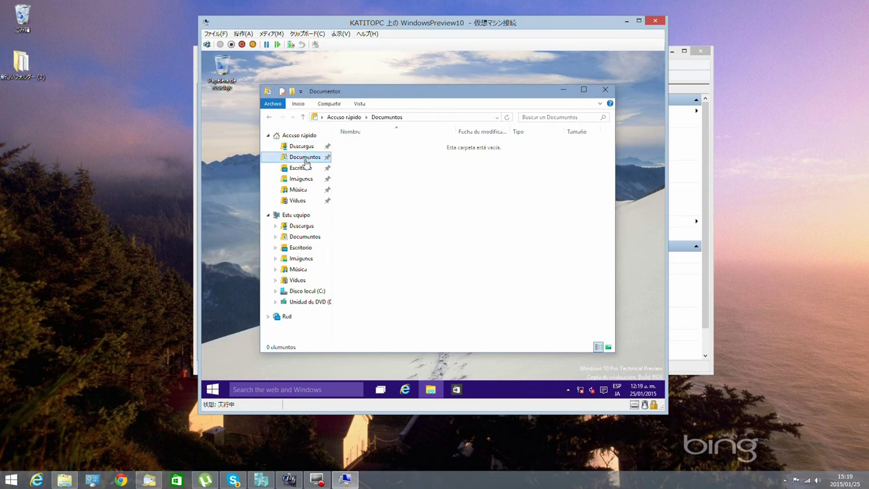
pyautogui.click(304, 290)
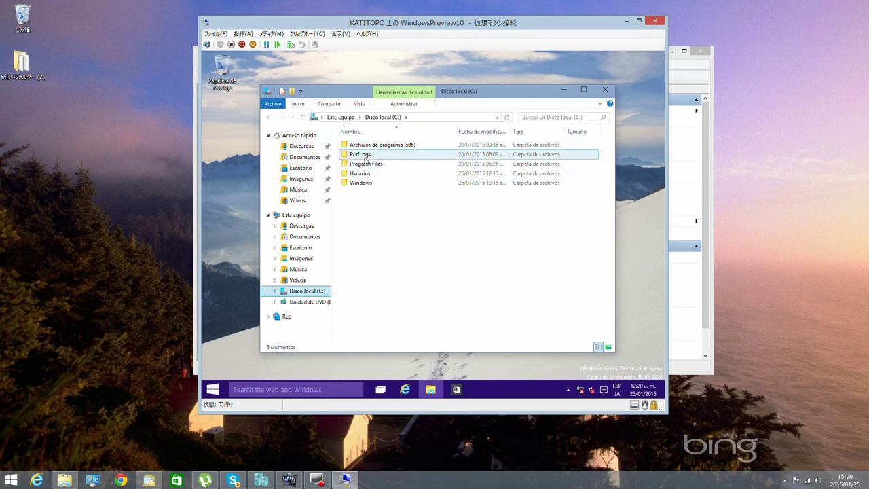
pyautogui.doubleClick(372, 165)
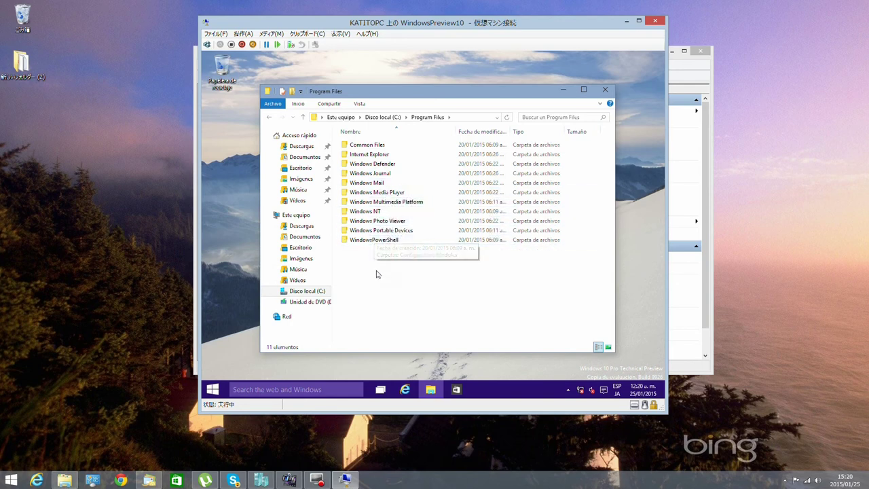
pyautogui.click(605, 90)
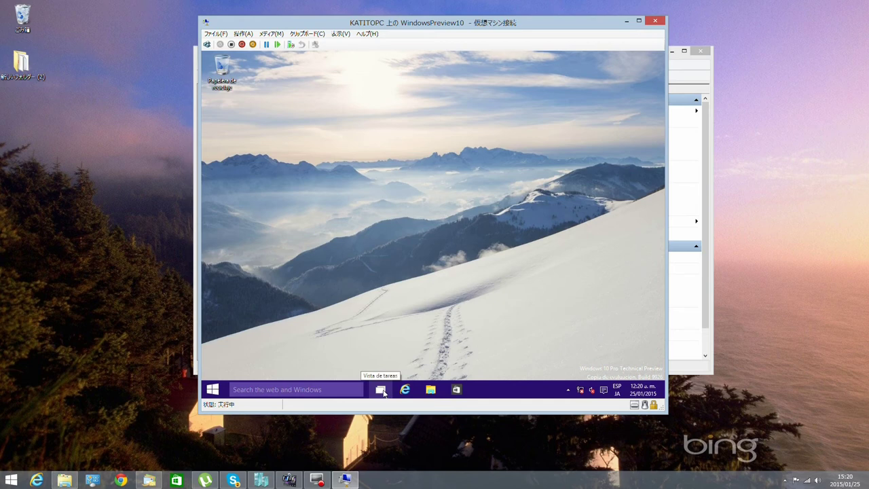
# Step: Add a second virtual desktop from the task view and switch to it
pyautogui.click(381, 390)
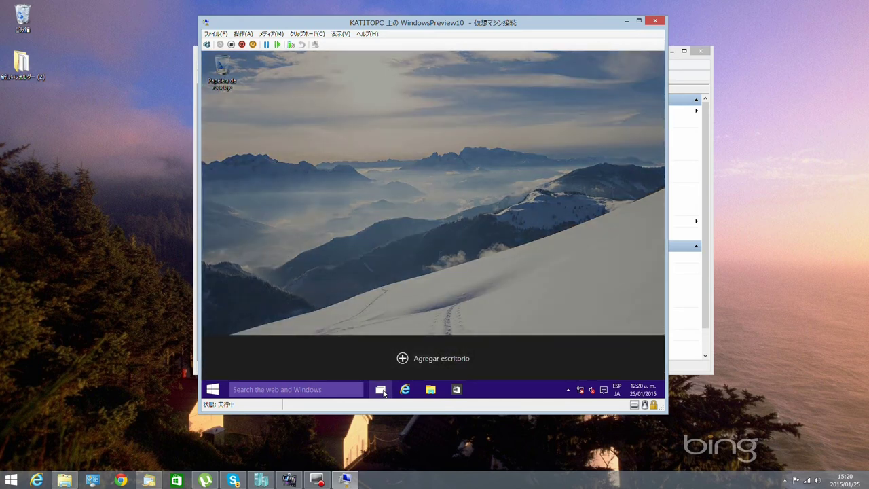
pyautogui.click(403, 359)
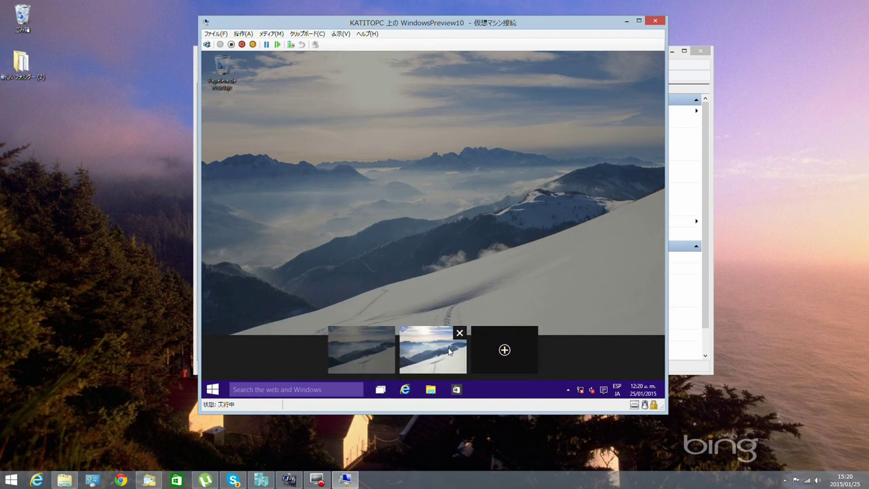
pyautogui.click(428, 355)
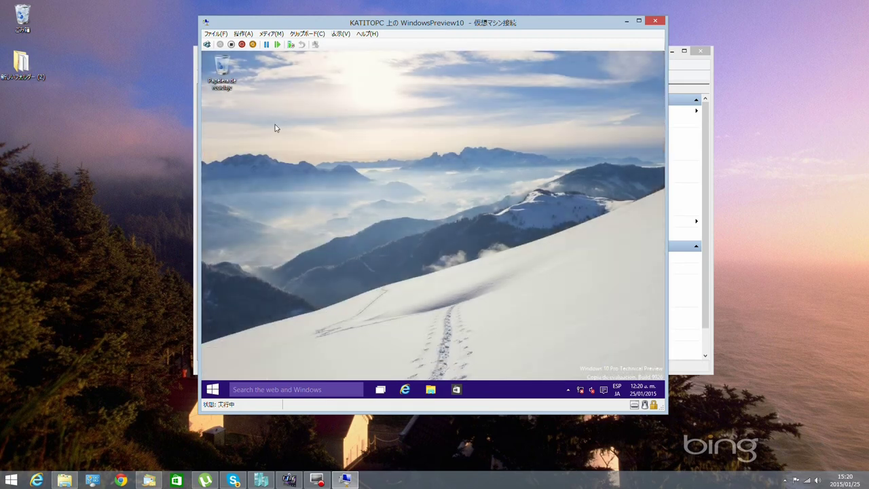
pyautogui.rightClick(312, 158)
pyautogui.click(293, 214)
pyautogui.rightClick(431, 388)
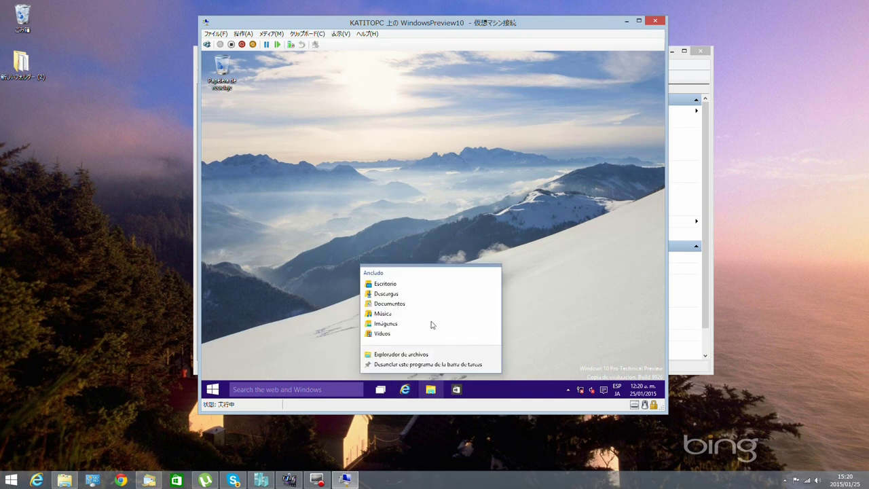
pyautogui.click(292, 329)
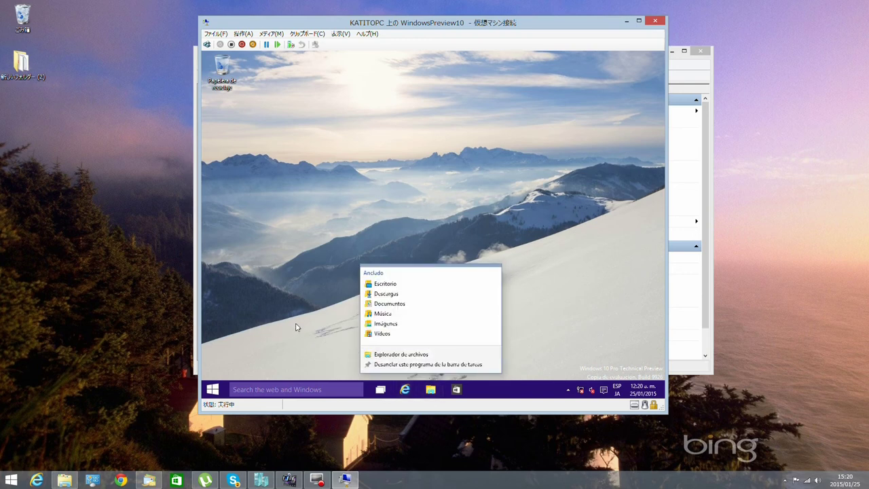
# Step: Open the Internet Explorer folder inside Program Files on Disco local (C:) and run iexplore
pyautogui.click(430, 389)
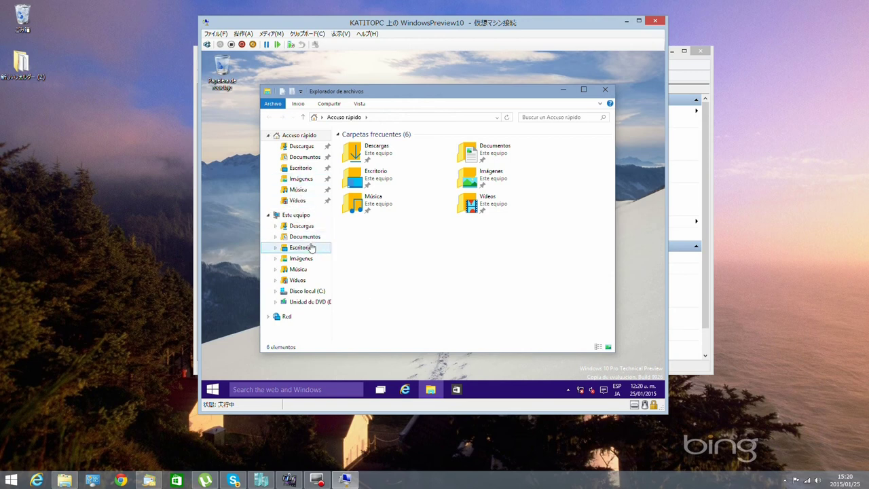
pyautogui.click(315, 292)
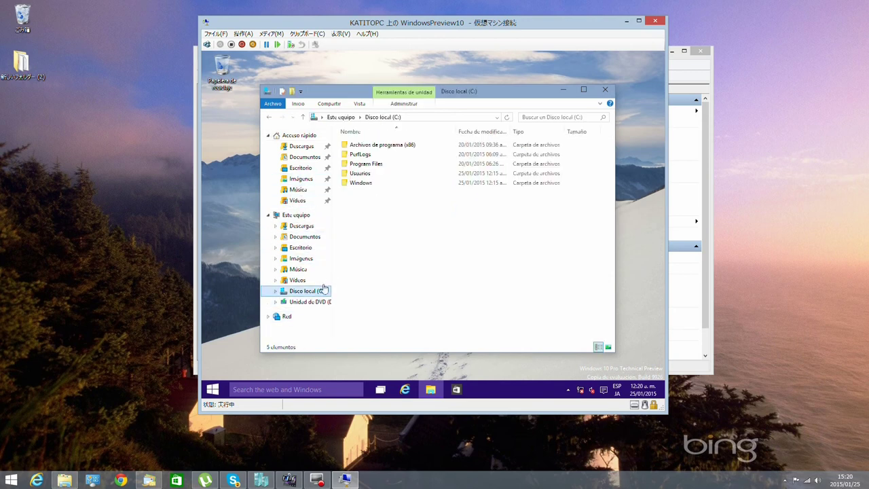
pyautogui.doubleClick(364, 165)
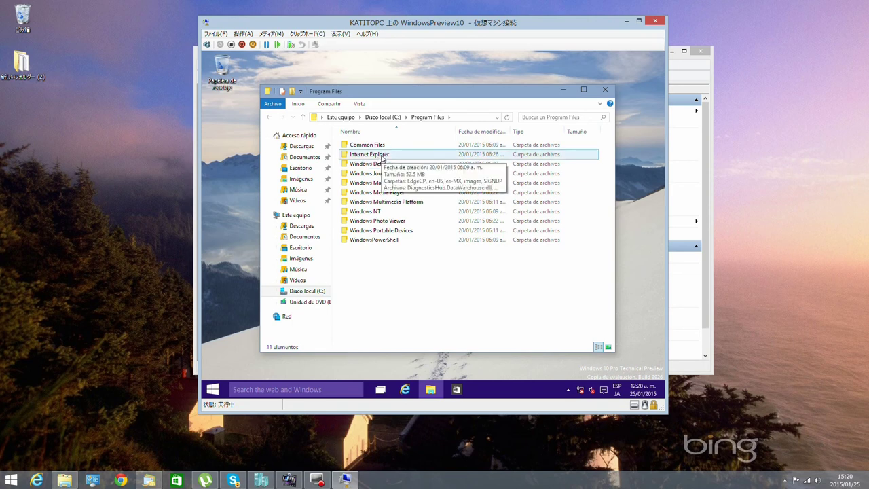
pyautogui.doubleClick(382, 157)
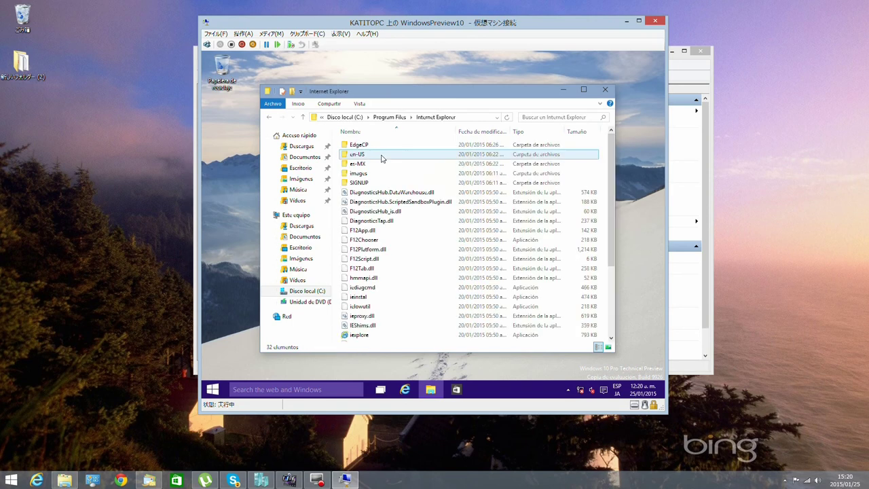
pyautogui.click(365, 300)
pyautogui.click(361, 336)
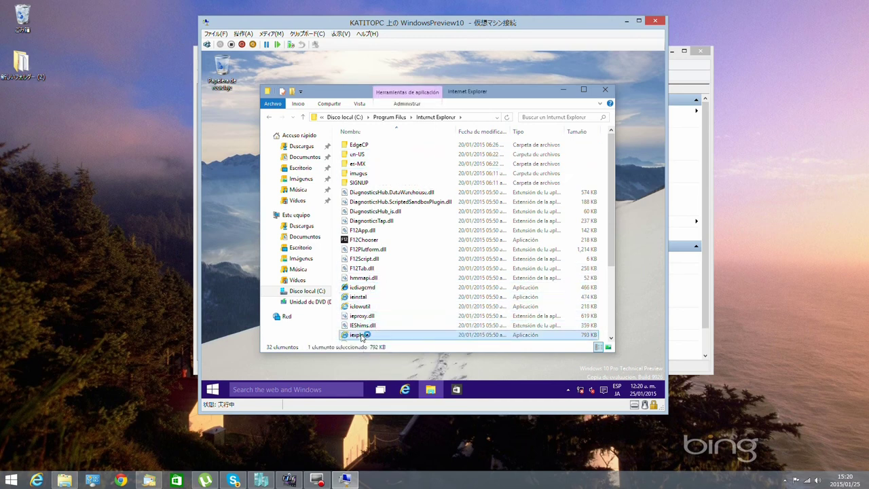
pyautogui.doubleClick(360, 336)
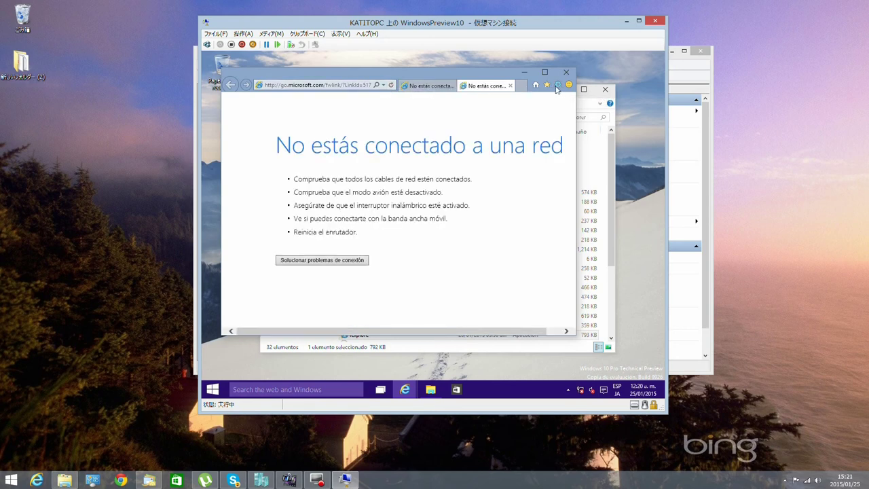
# Step: View the version information of Internet Explorer and close the browser with all its tabs
pyautogui.click(558, 85)
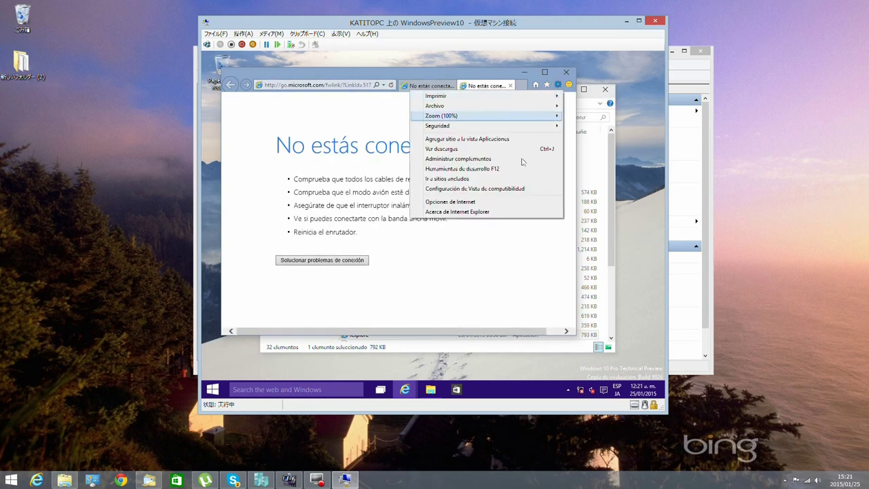
pyautogui.click(484, 212)
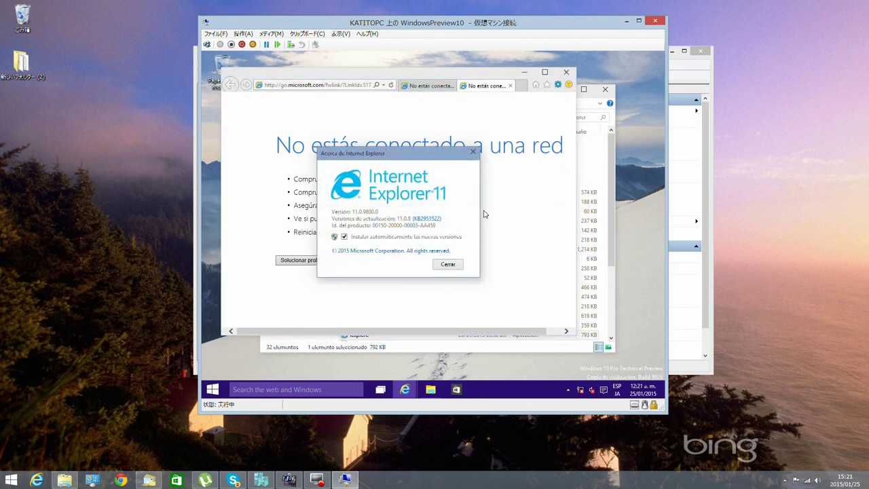
pyautogui.click(473, 152)
pyautogui.click(566, 72)
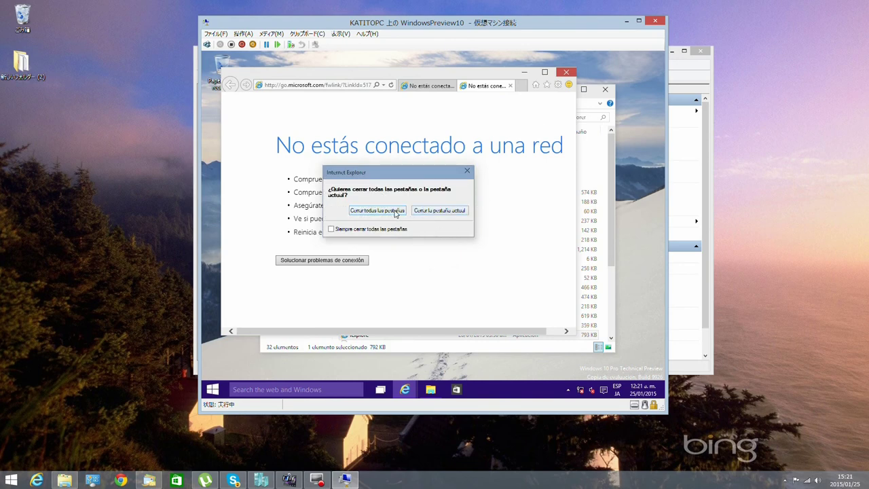
pyautogui.click(394, 210)
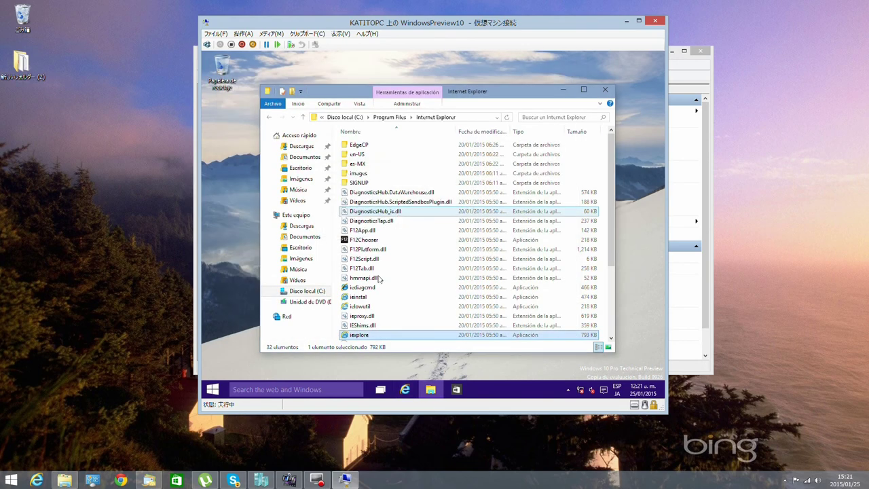
# Step: Create a desktop shortcut for iexplore and close the Internet Explorer folder
pyautogui.rightClick(363, 336)
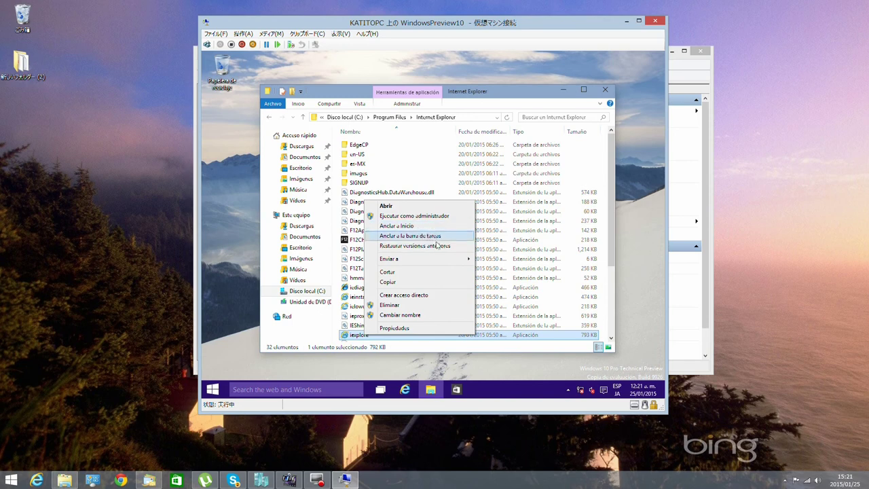
pyautogui.moveTo(440, 265)
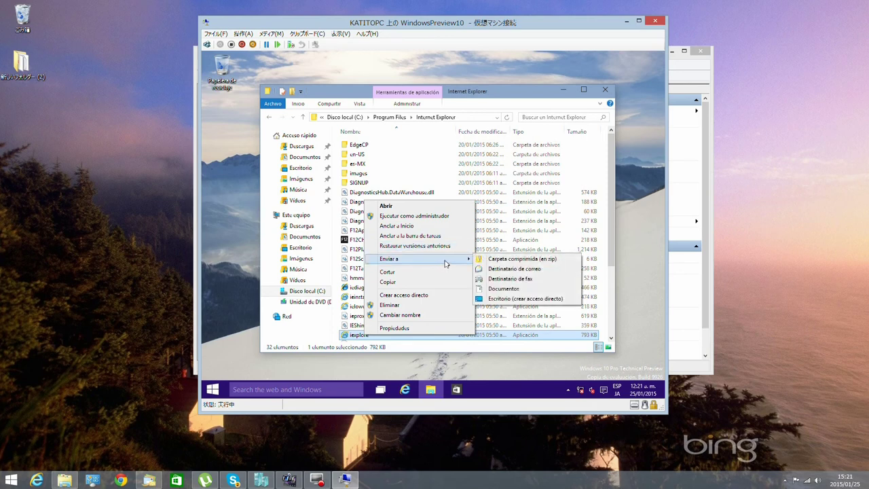
pyautogui.click(430, 296)
pyautogui.click(456, 219)
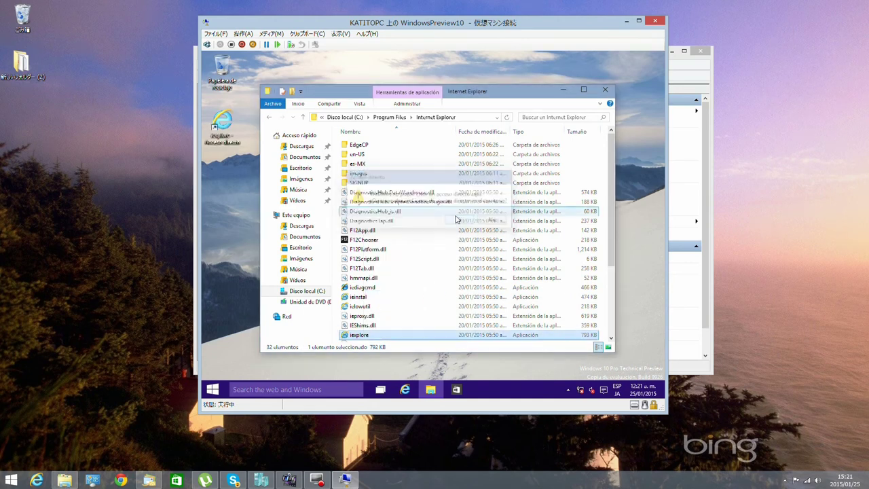
pyautogui.click(606, 91)
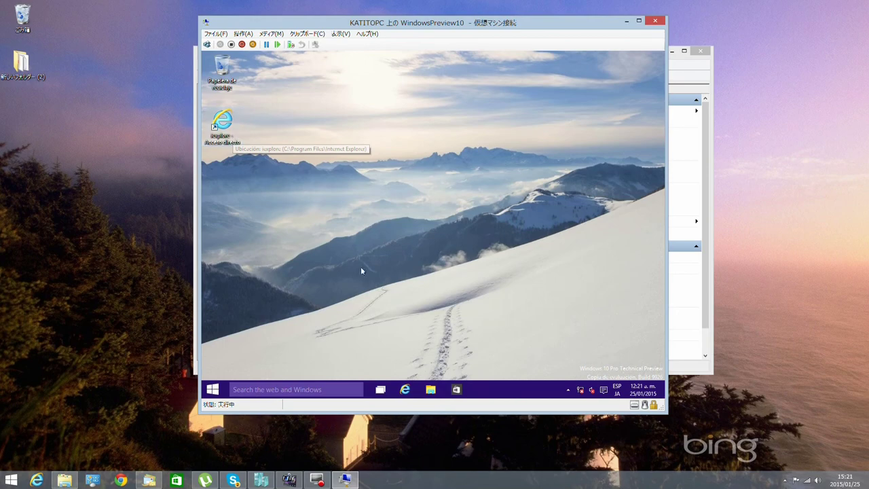
# Step: Switch to the first virtual desktop and back to the second to compare their desktop icons
pyautogui.click(380, 388)
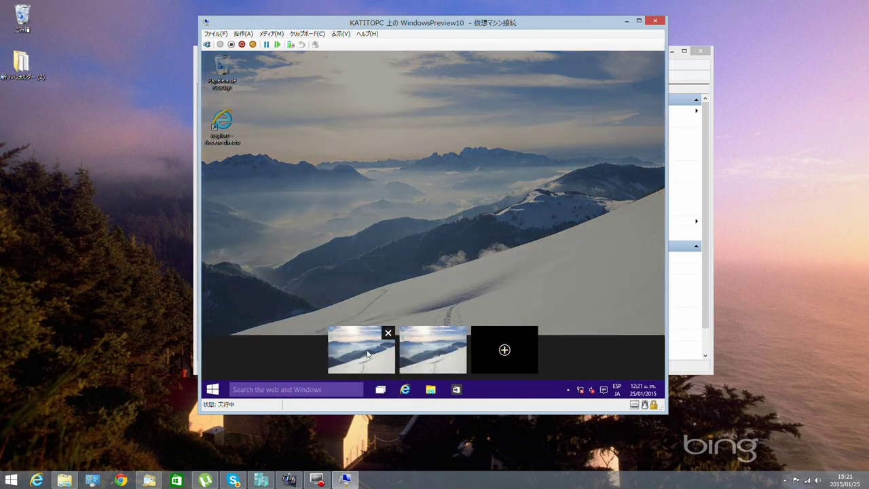
pyautogui.click(367, 352)
pyautogui.moveTo(382, 384)
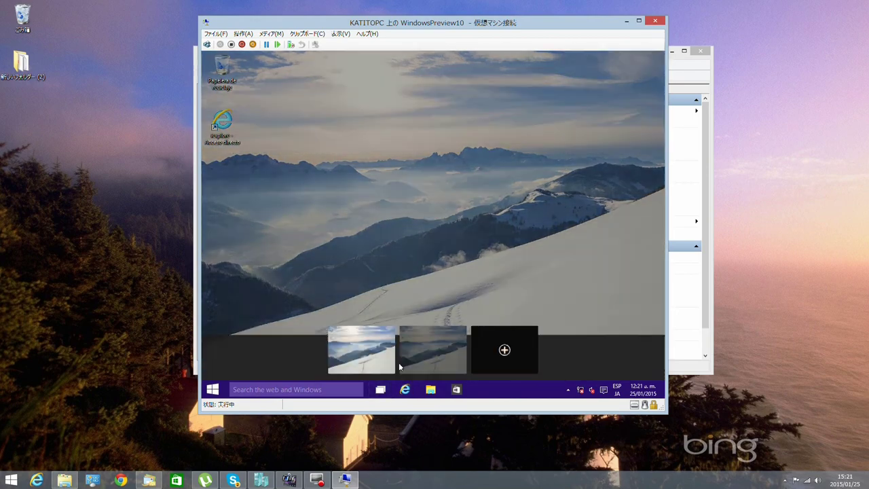
pyautogui.click(428, 349)
# Step: Delete the iexplore shortcut from the desktop and check the virtual desktops in the task view
pyautogui.click(220, 133)
pyautogui.press('Delete')
pyautogui.click(380, 389)
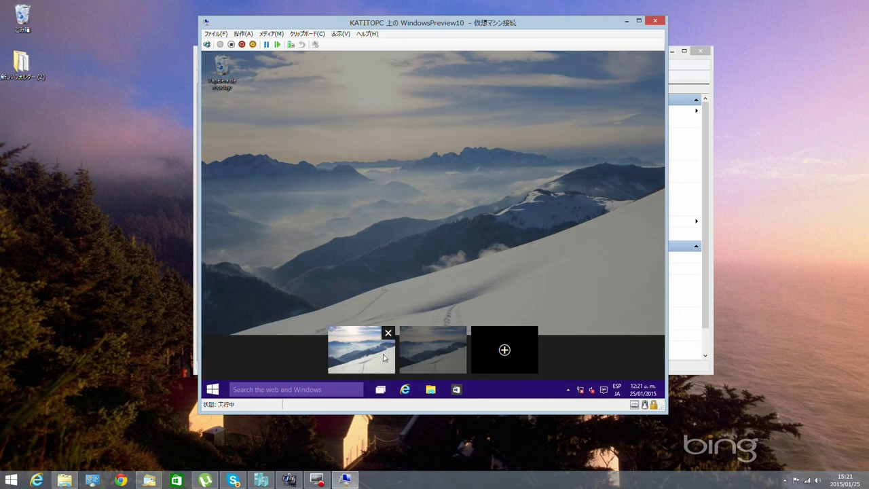
pyautogui.click(424, 353)
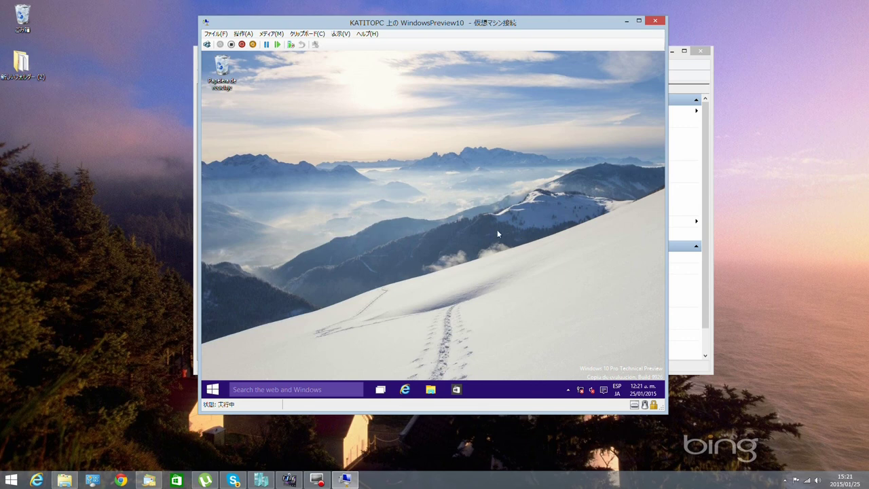
# Step: Switch to the first virtual desktop and reopen the task view to change to the second one
pyautogui.rightClick(318, 240)
pyautogui.click(297, 238)
pyautogui.click(381, 390)
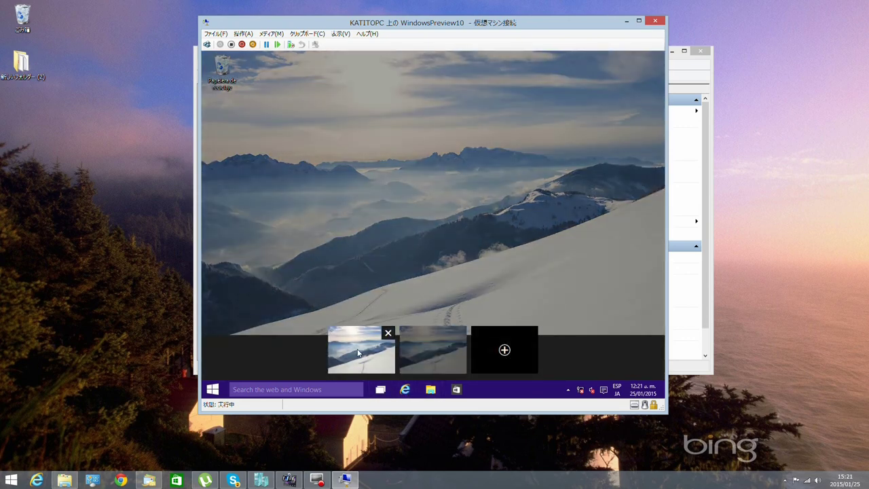
pyautogui.click(358, 353)
pyautogui.click(381, 390)
pyautogui.click(417, 369)
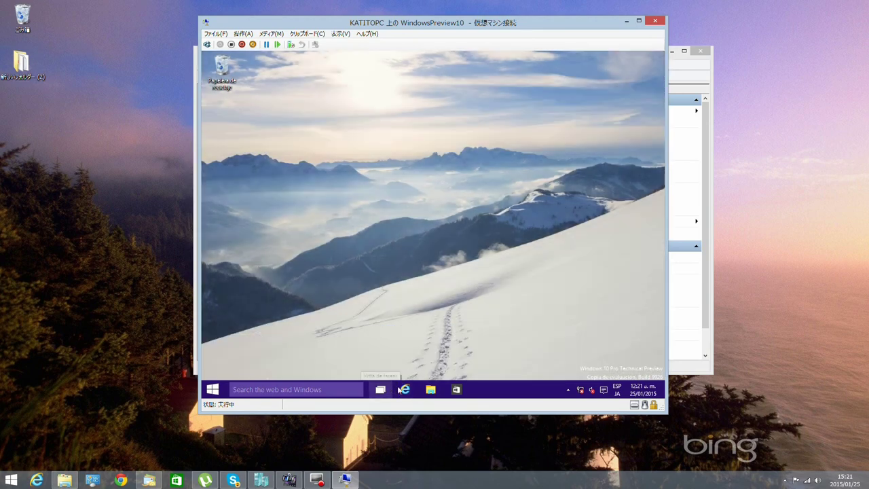
# Step: Open Internet Explorer on the second virtual desktop and the file explorer on the first one
pyautogui.click(405, 390)
pyautogui.click(381, 389)
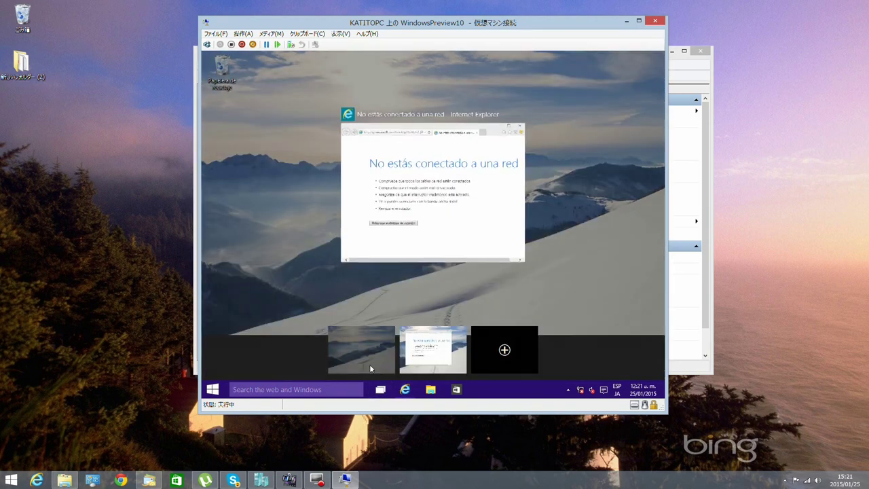
pyautogui.click(369, 363)
pyautogui.click(430, 390)
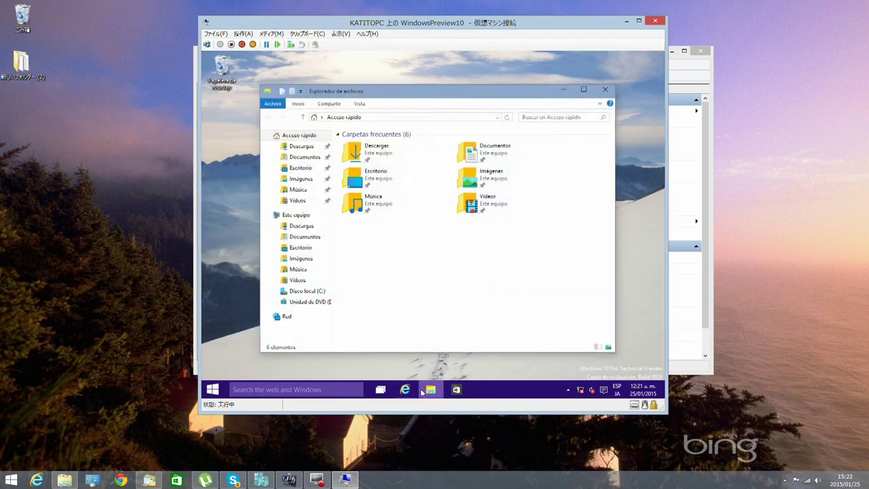
# Step: Switch to the second virtual desktop and back to the first to compare their open windows, and close the file explorer
pyautogui.click(381, 390)
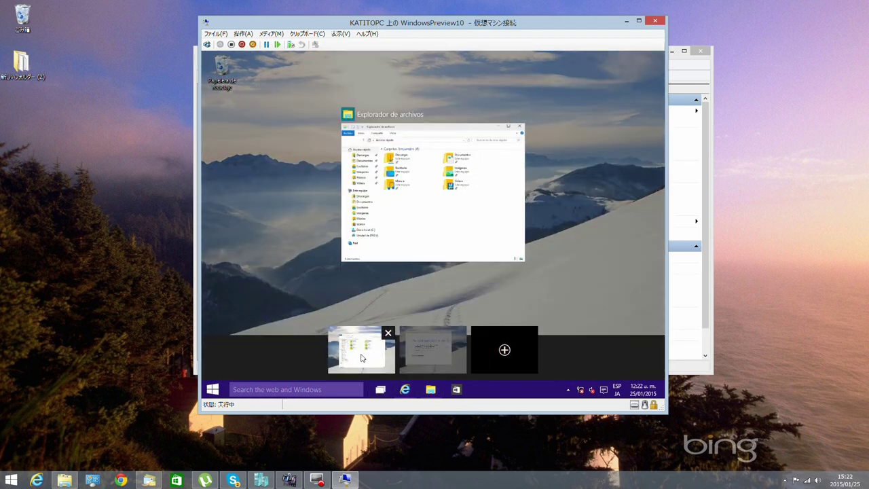
pyautogui.moveTo(426, 358)
pyautogui.click(423, 357)
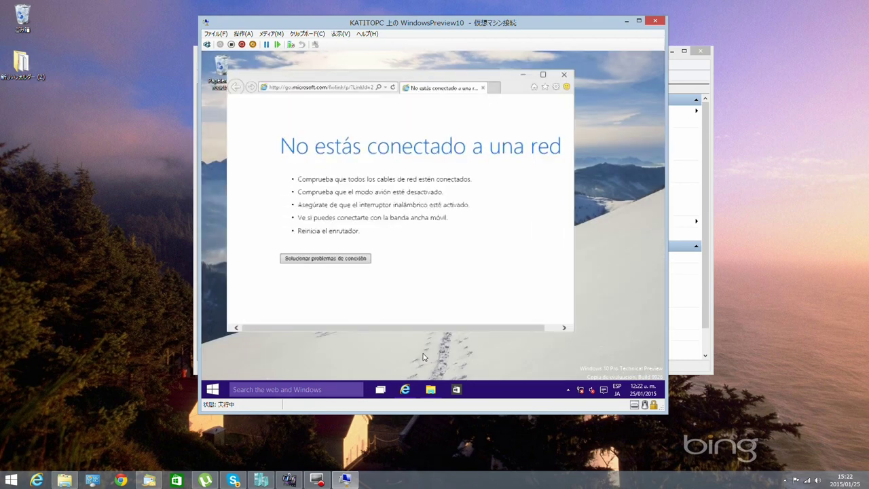
pyautogui.click(383, 390)
pyautogui.click(373, 354)
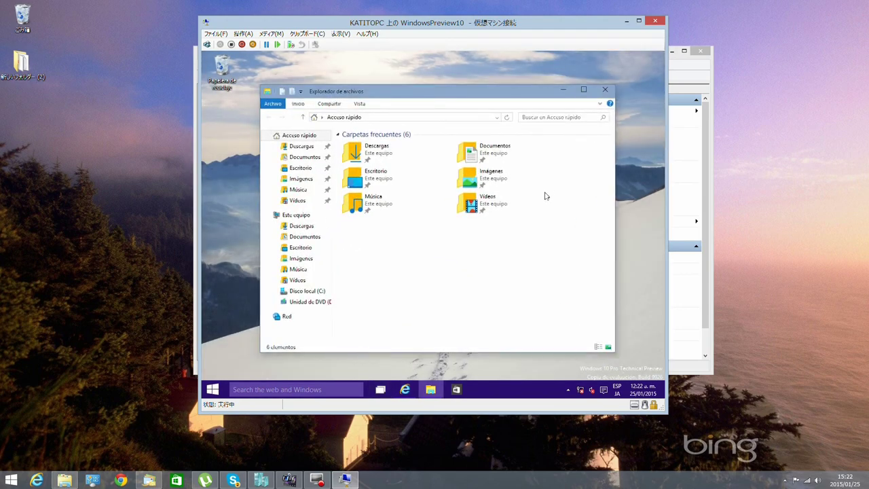
pyautogui.click(607, 90)
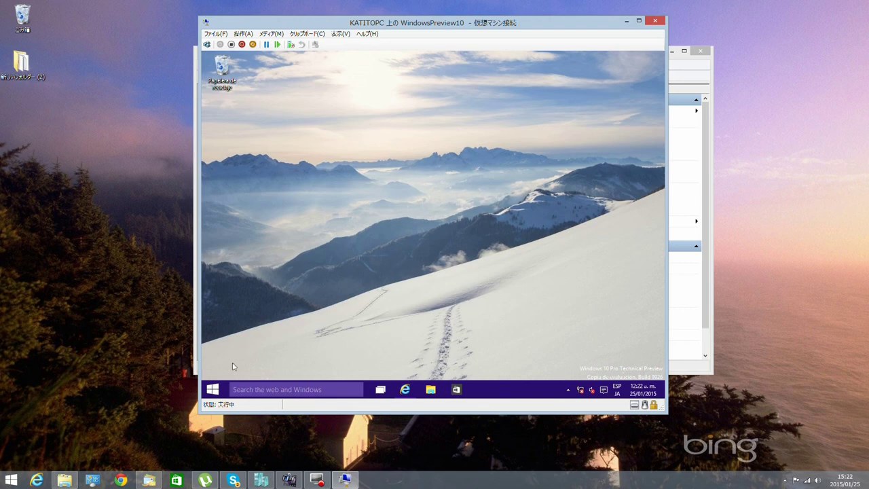
# Step: Shut down the Windows 10 virtual machine with the Apagar power option
pyautogui.click(212, 389)
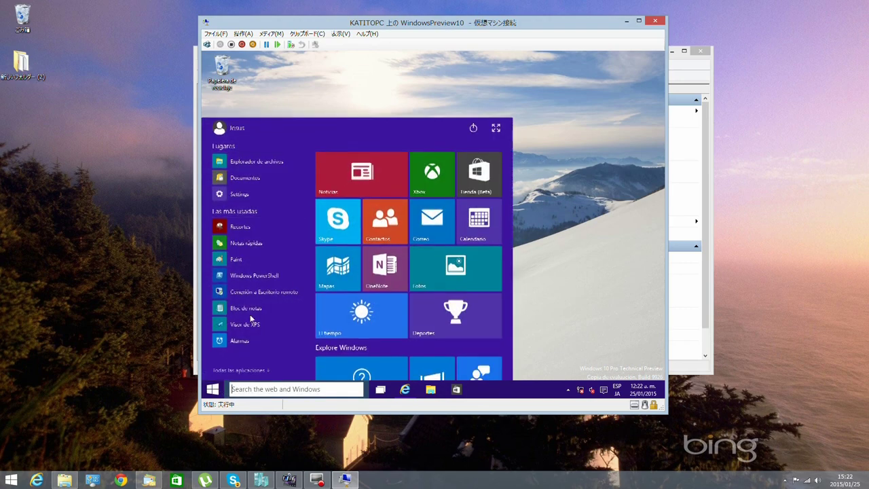
pyautogui.click(473, 128)
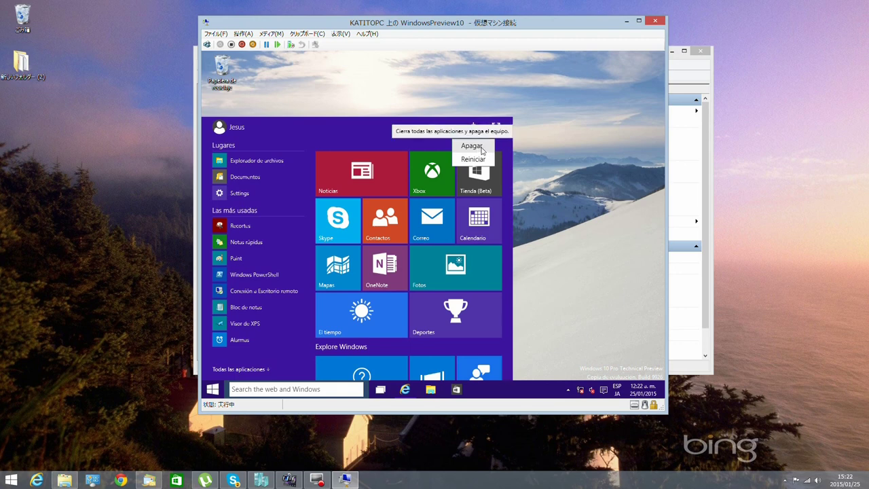
pyautogui.click(481, 147)
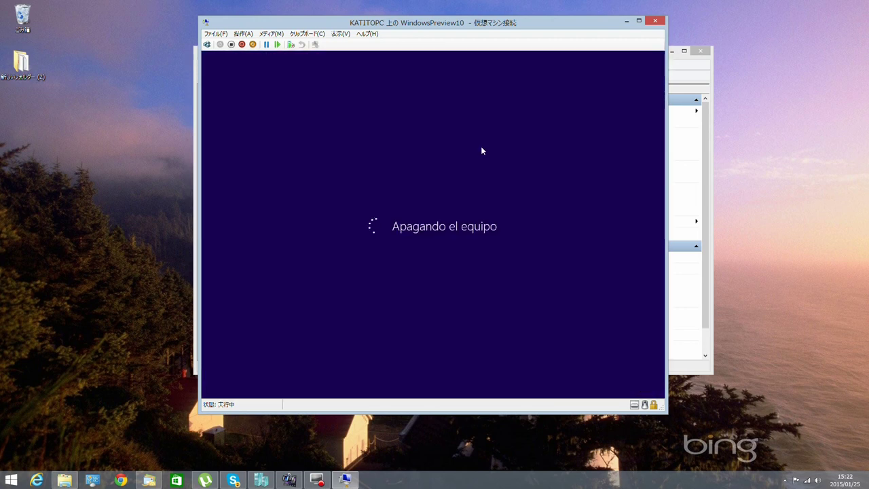